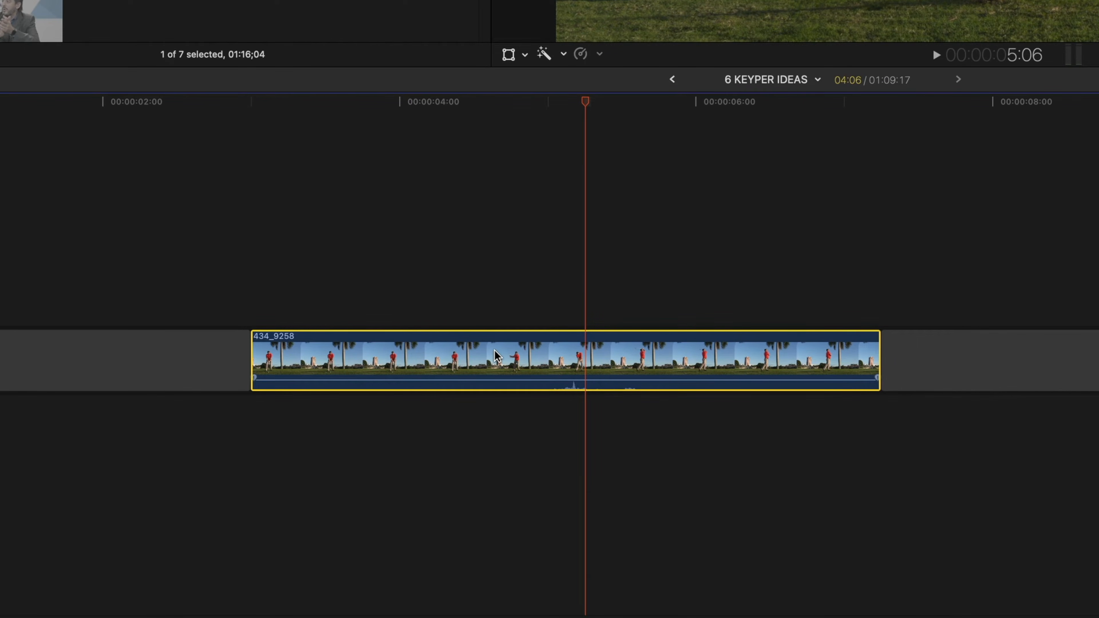
# Duplicate the 434_9258 clip as a connected clip directly above itself and apply the Keyper effect to the upper copy
pyautogui.moveTo(495, 356); pyautogui.dragTo(504, 294)
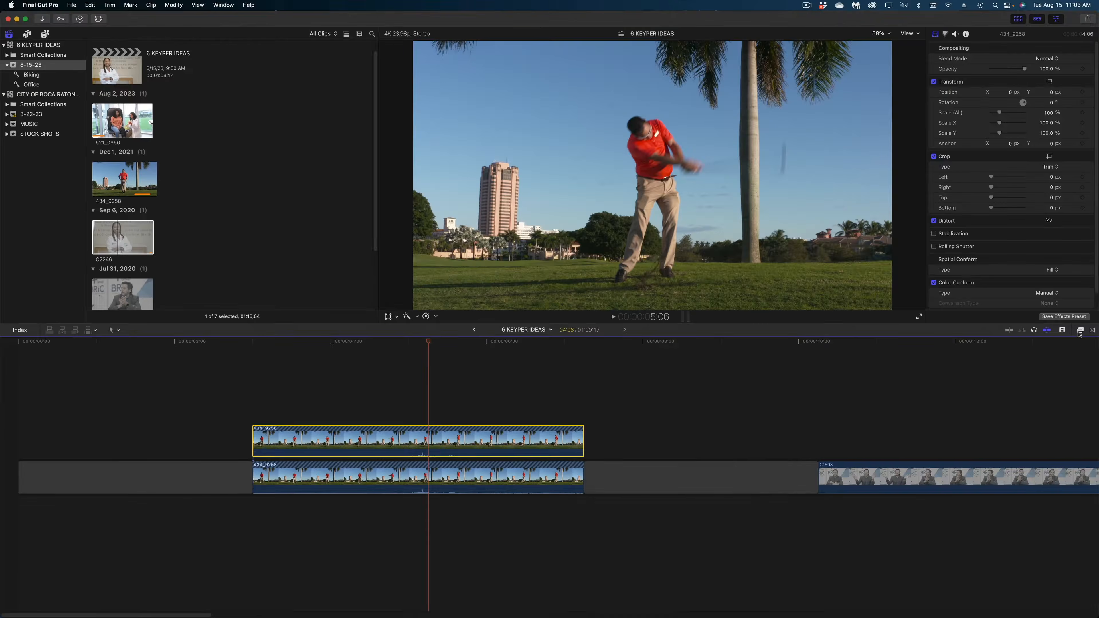
pyautogui.click(1079, 331)
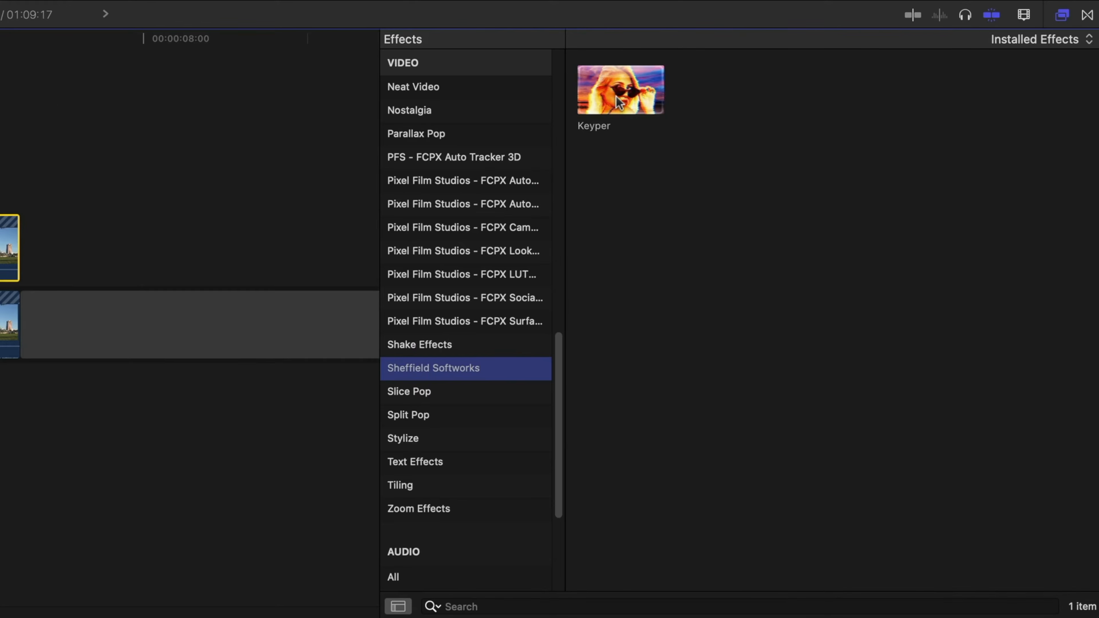
pyautogui.moveTo(618, 103); pyautogui.dragTo(681, 304)
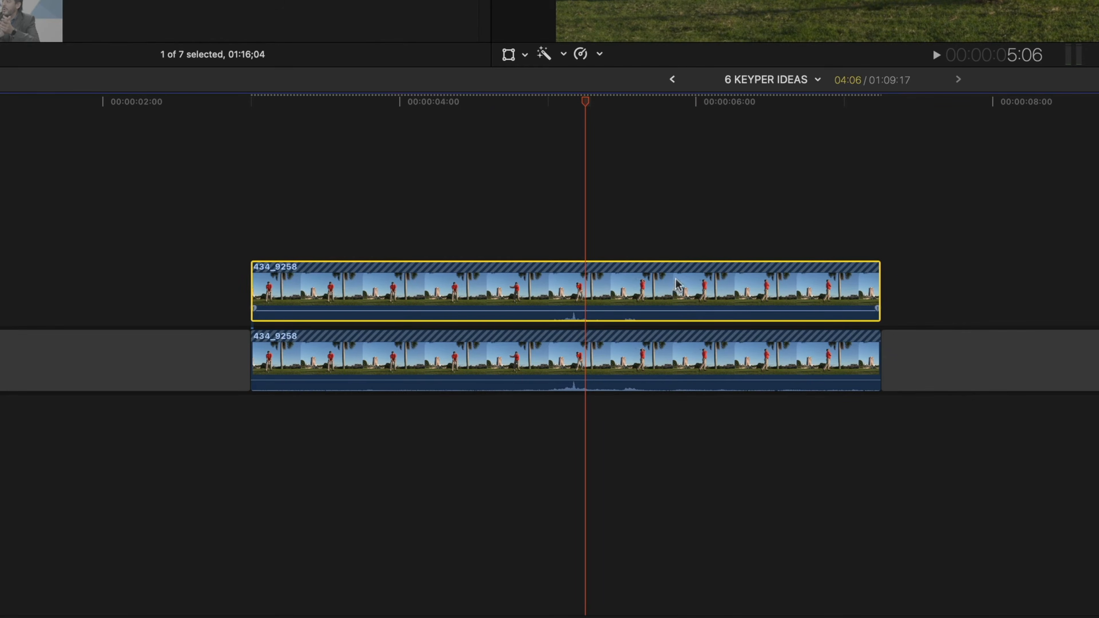
# Disable the lower golfer clip to isolate the keyed subject, and set the upper clip's Keyper quality to high and Thicken to 4.85
pyautogui.click(618, 361)
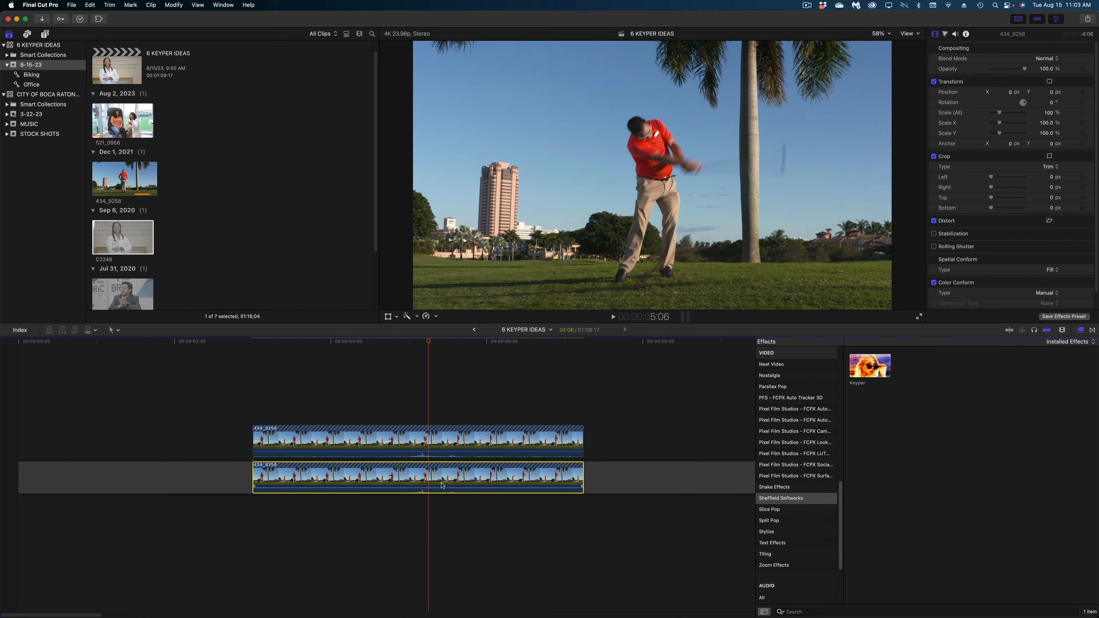
pyautogui.moveTo(380, 341); pyautogui.dragTo(424, 359)
pyautogui.click(449, 446)
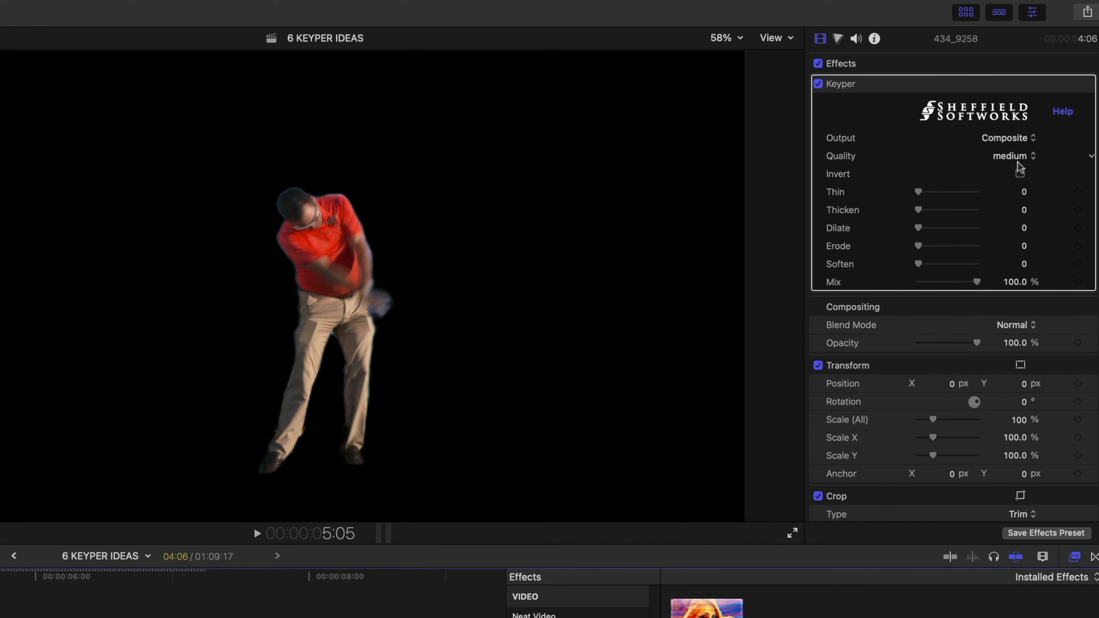
pyautogui.click(1018, 156)
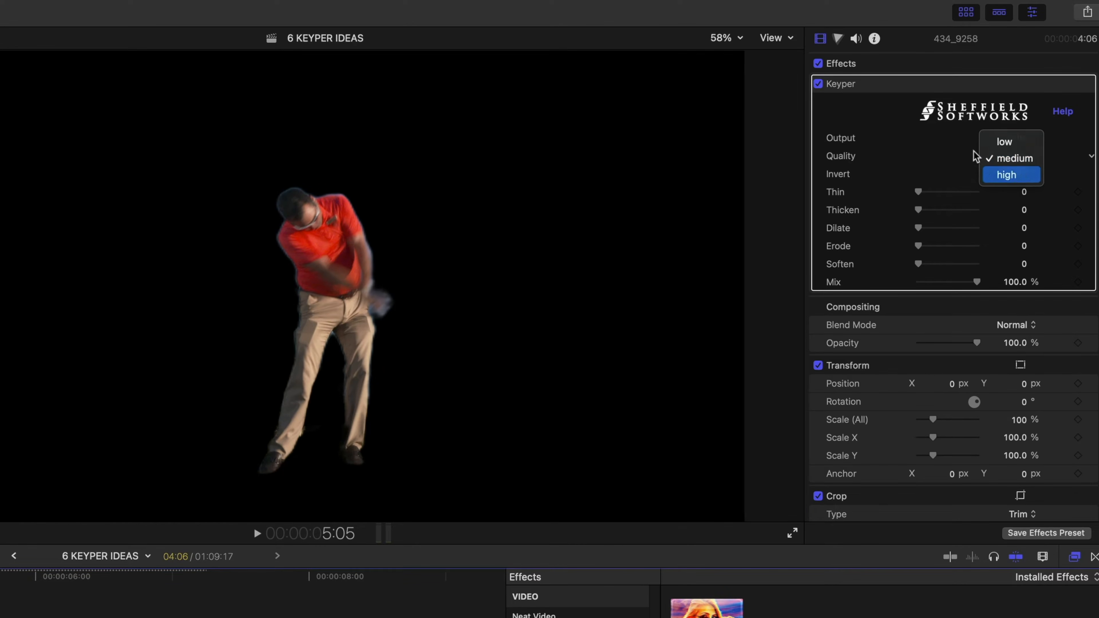
pyautogui.press('Return')
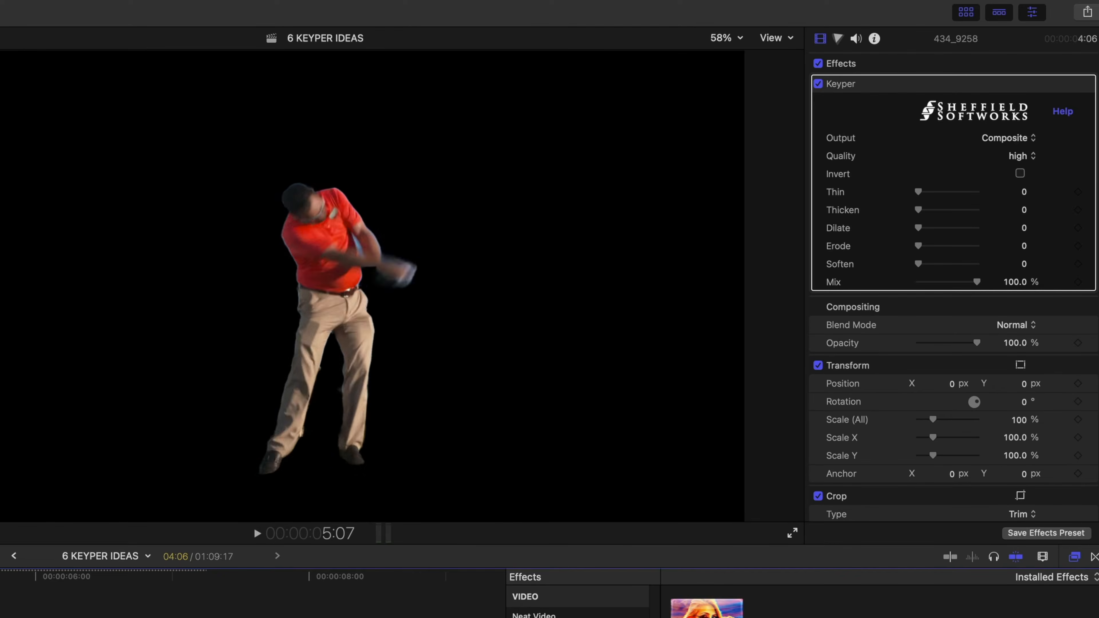
pyautogui.moveTo(918, 209); pyautogui.dragTo(947, 211)
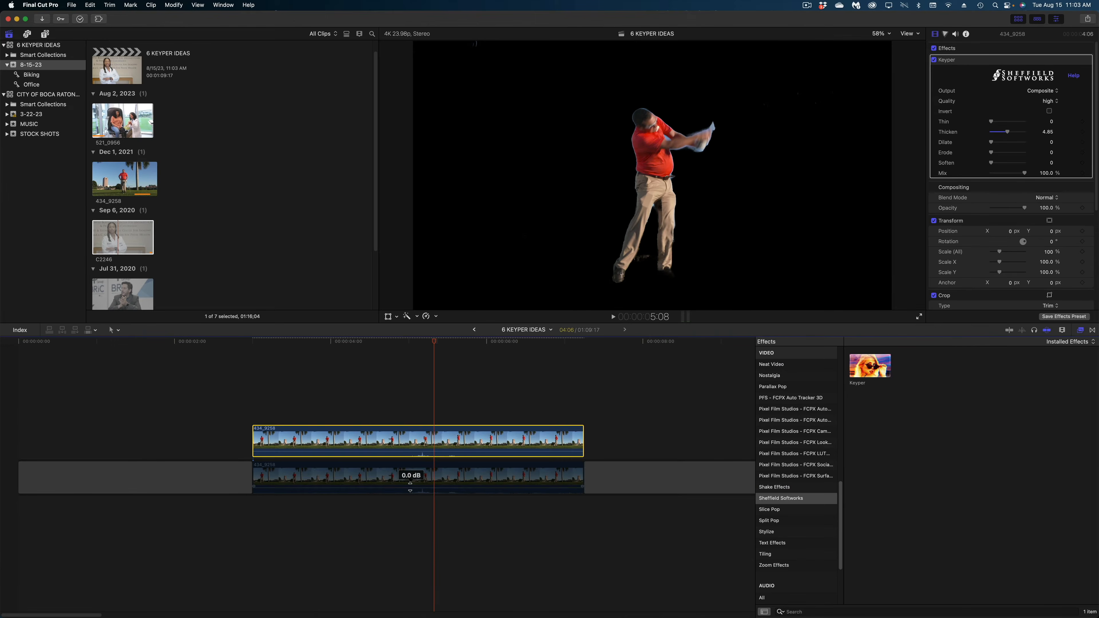
# Re-enable the lower golfer clip and split it at 5:04, where the club hits the ball
pyautogui.click(410, 483)
pyautogui.press('v')
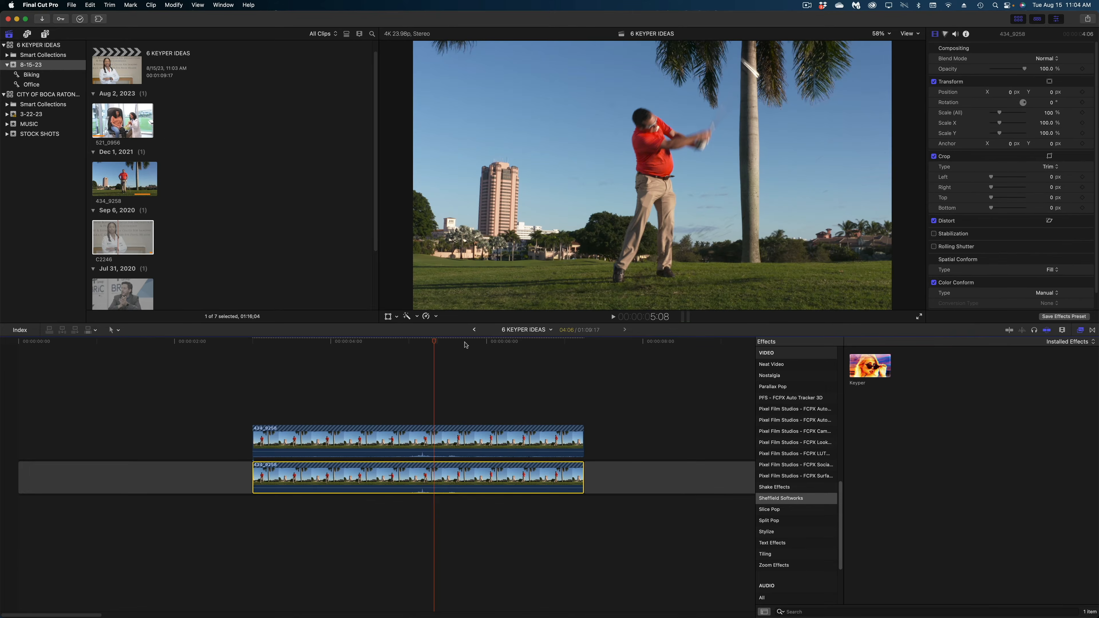
pyautogui.click(455, 347)
pyautogui.moveTo(435, 342); pyautogui.dragTo(421, 345)
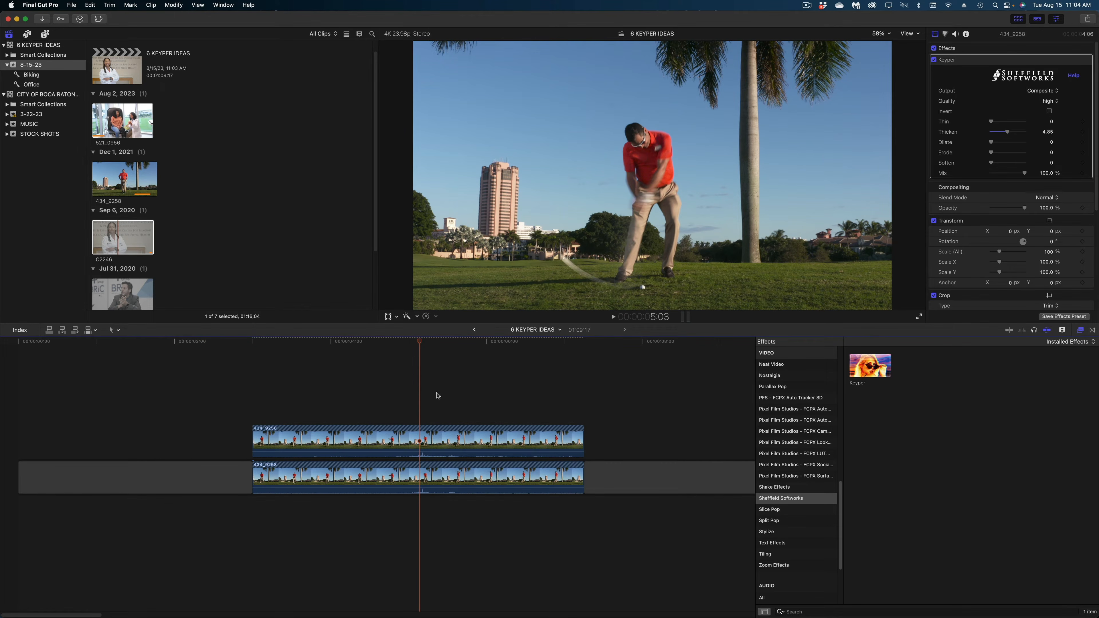
pyautogui.press('Right')
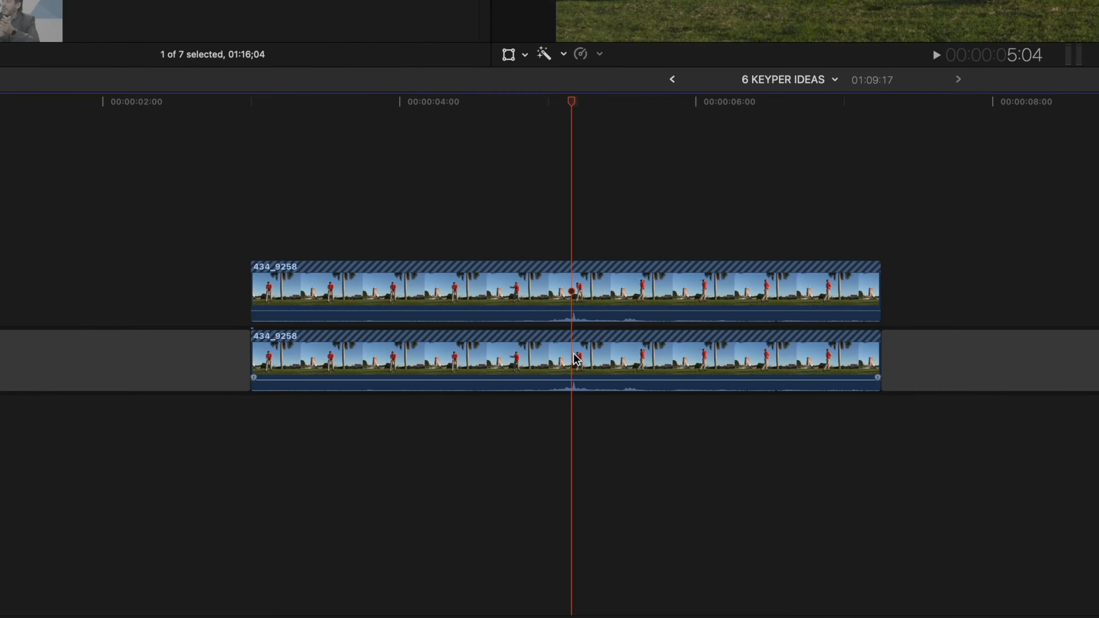
pyautogui.press('super+b')
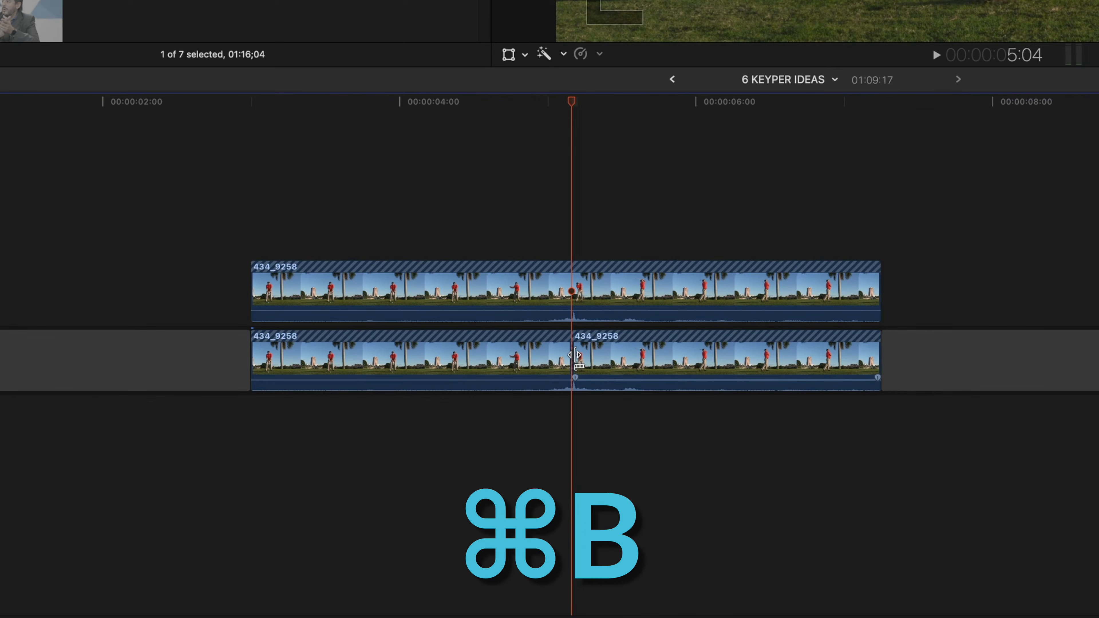
# Split the lower golfer clip again at 5:08 to isolate a four-frame segment
pyautogui.press('Right')
pyautogui.press('Right')
pyautogui.press('Right')
pyautogui.press('Right')
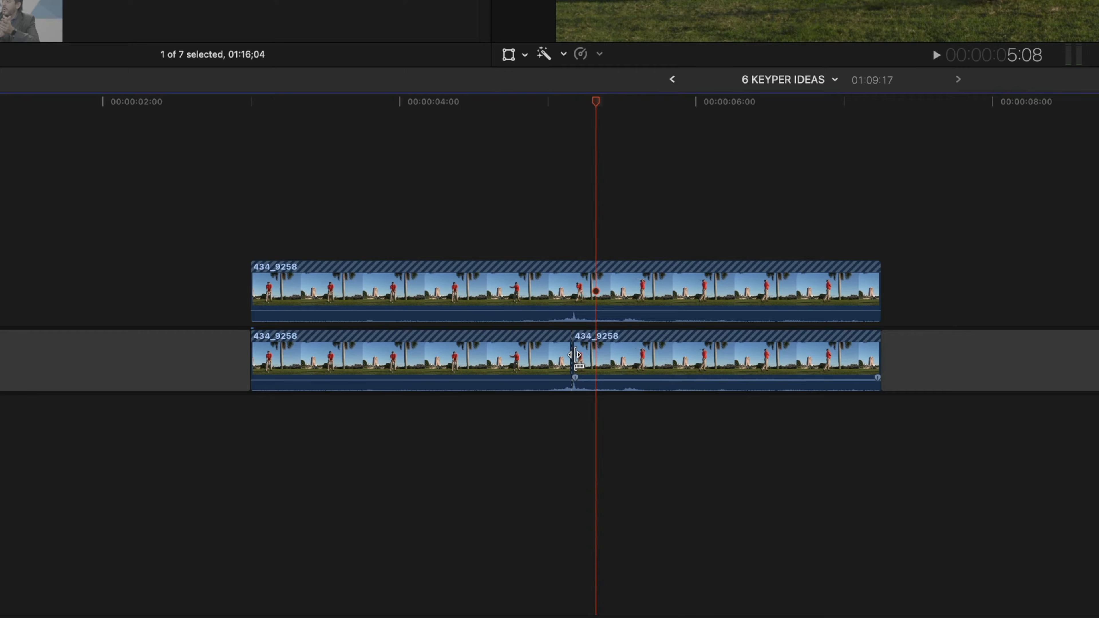
pyautogui.press('super+b')
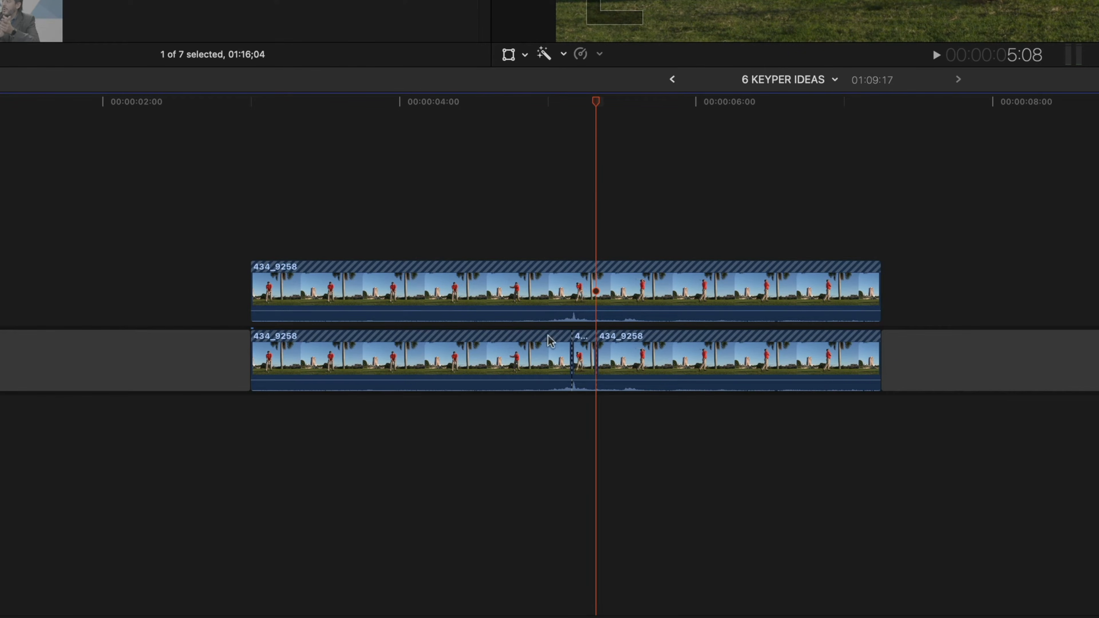
# Apply the Prism effect from the Blur category to the four-frame segment of the lower golfer clip
pyautogui.click(581, 368)
pyautogui.press('super+equal')
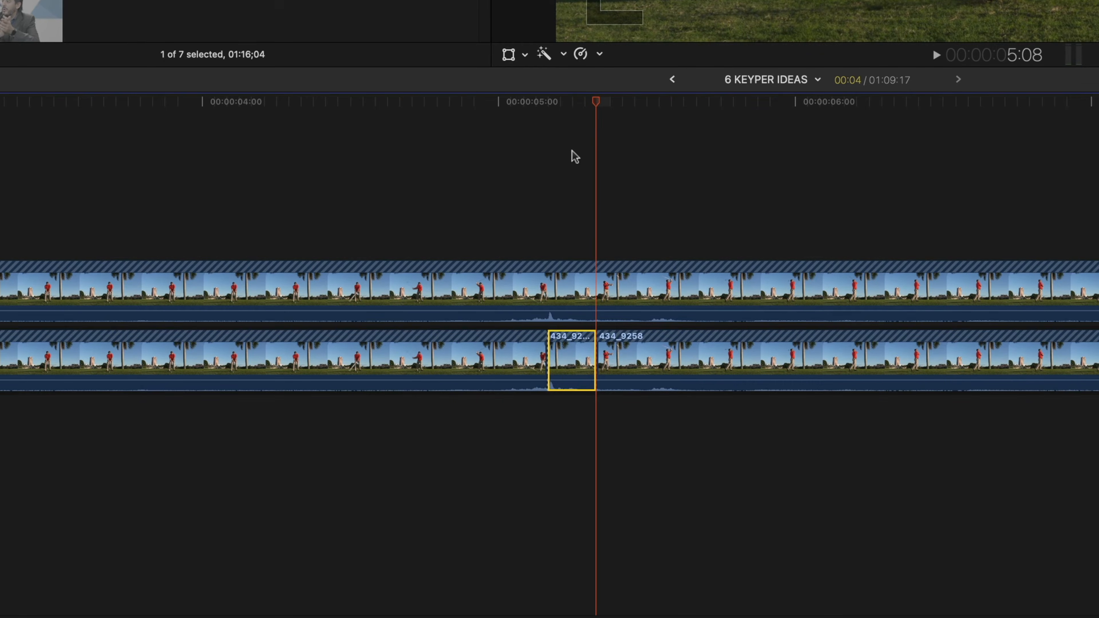
pyautogui.press('super+5')
pyautogui.scroll(15, 482, 251)
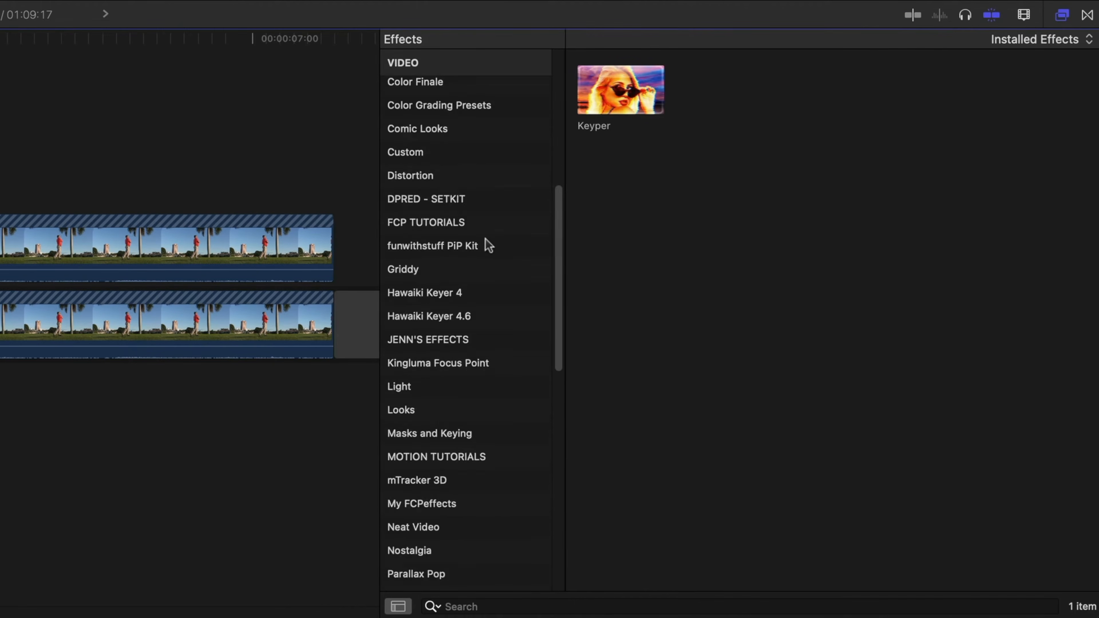
pyautogui.click(454, 111)
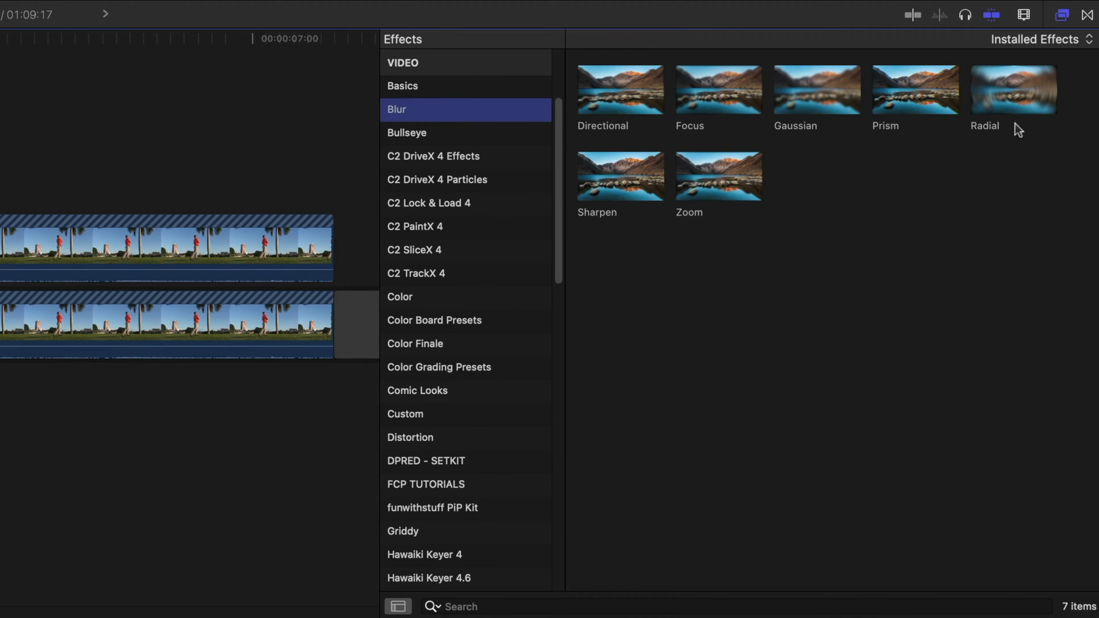
pyautogui.moveTo(909, 93); pyautogui.dragTo(562, 360)
# Keyframe the Prism Amount at 0 on the segment's first frame, 5:04
pyautogui.click(559, 100)
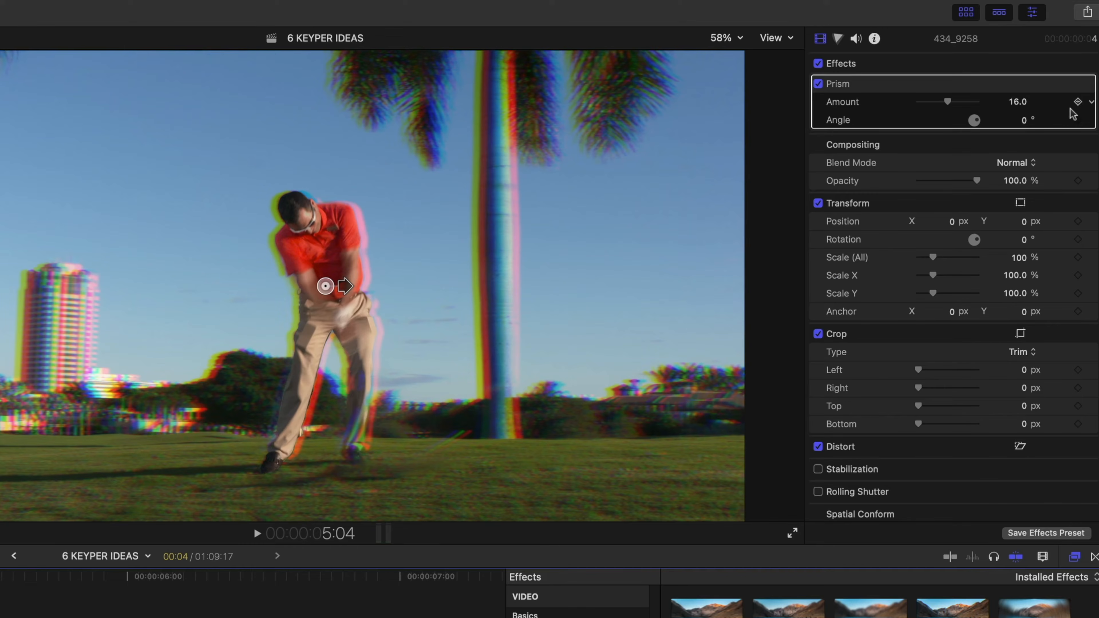
pyautogui.click(1078, 102)
pyautogui.moveTo(947, 103); pyautogui.dragTo(917, 102)
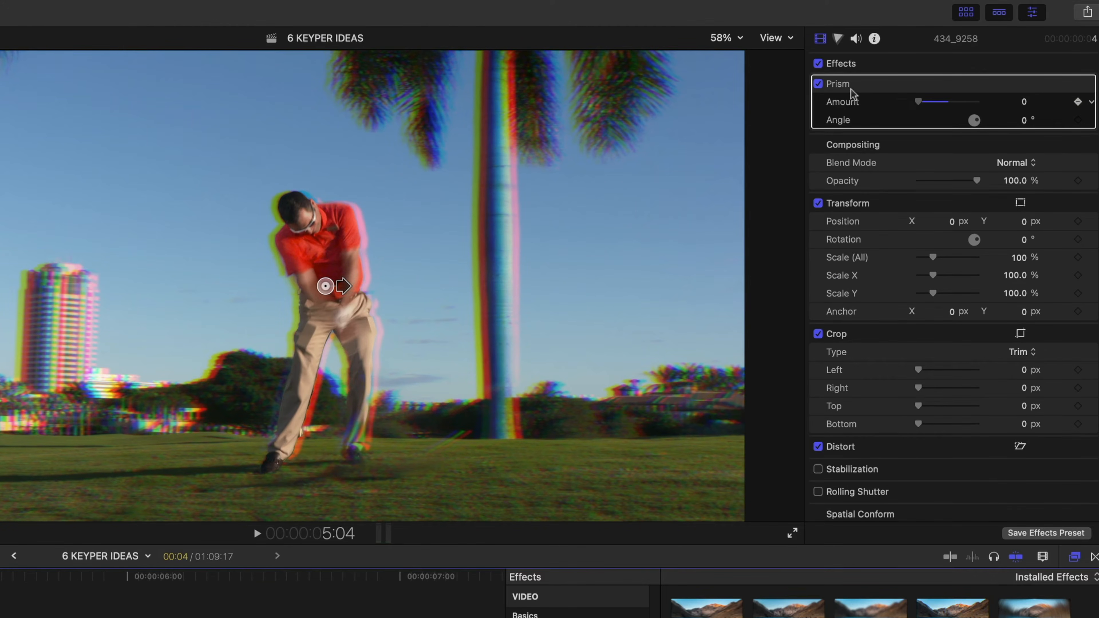
# Keyframe the Prism Amount at 32 on 5:06 and bring it back to its minimum at the segment's end
pyautogui.press('Right')
pyautogui.press('Right')
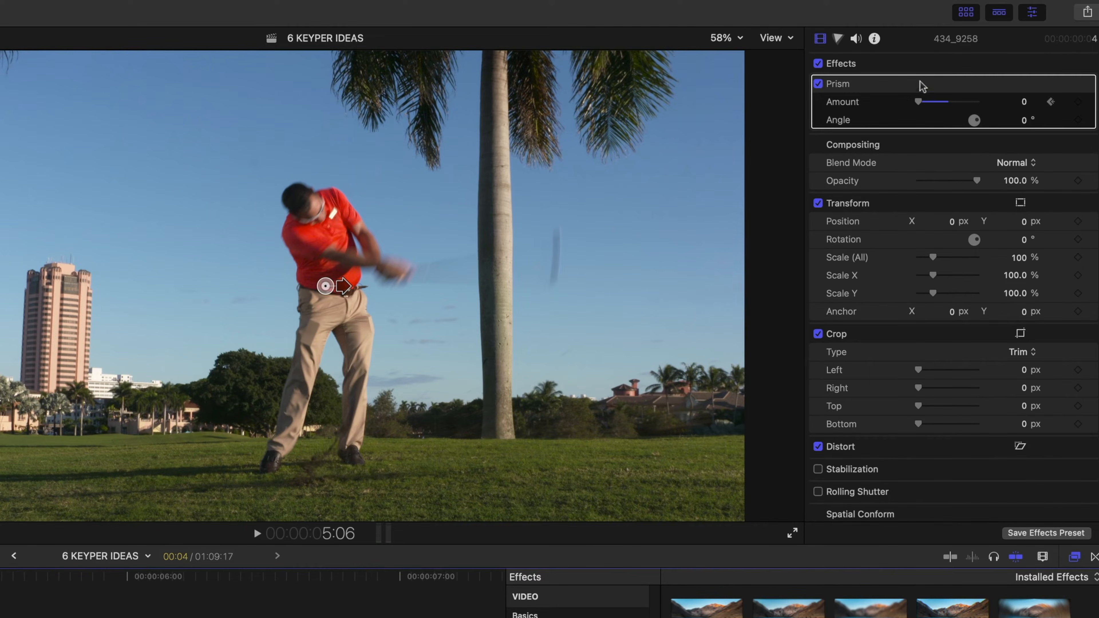
pyautogui.moveTo(931, 101); pyautogui.dragTo(982, 106)
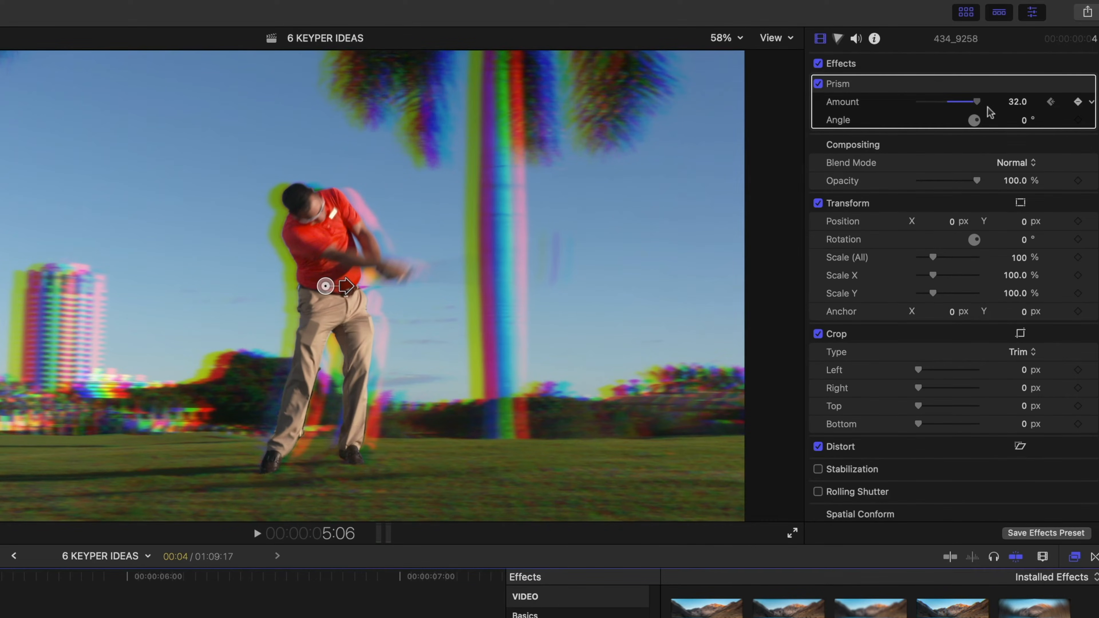
pyautogui.press('Right')
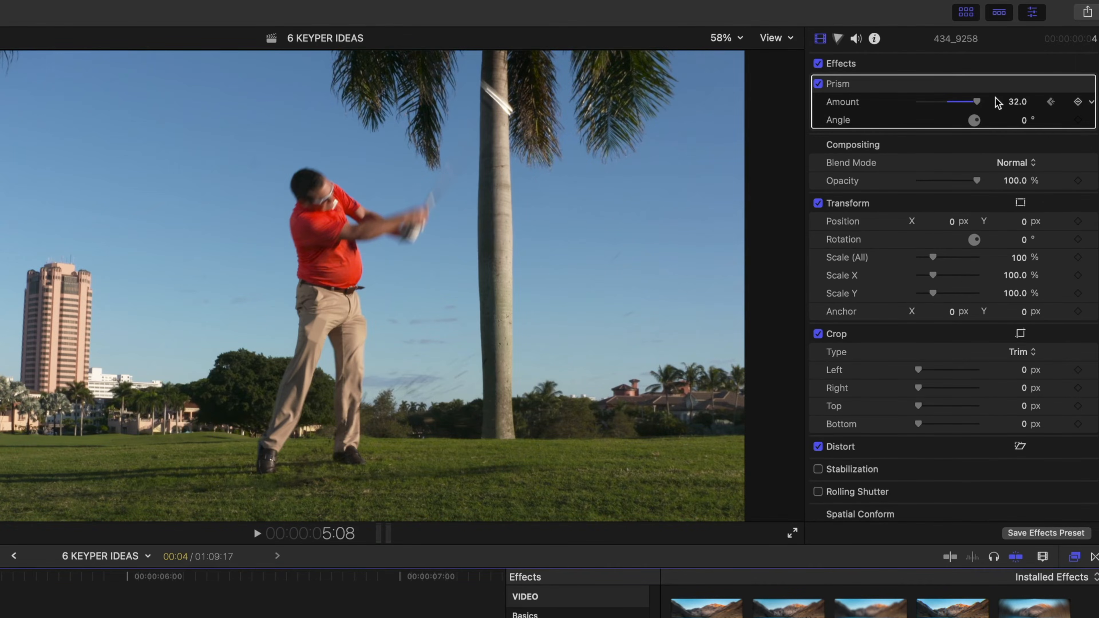
pyautogui.moveTo(976, 102); pyautogui.dragTo(842, 103)
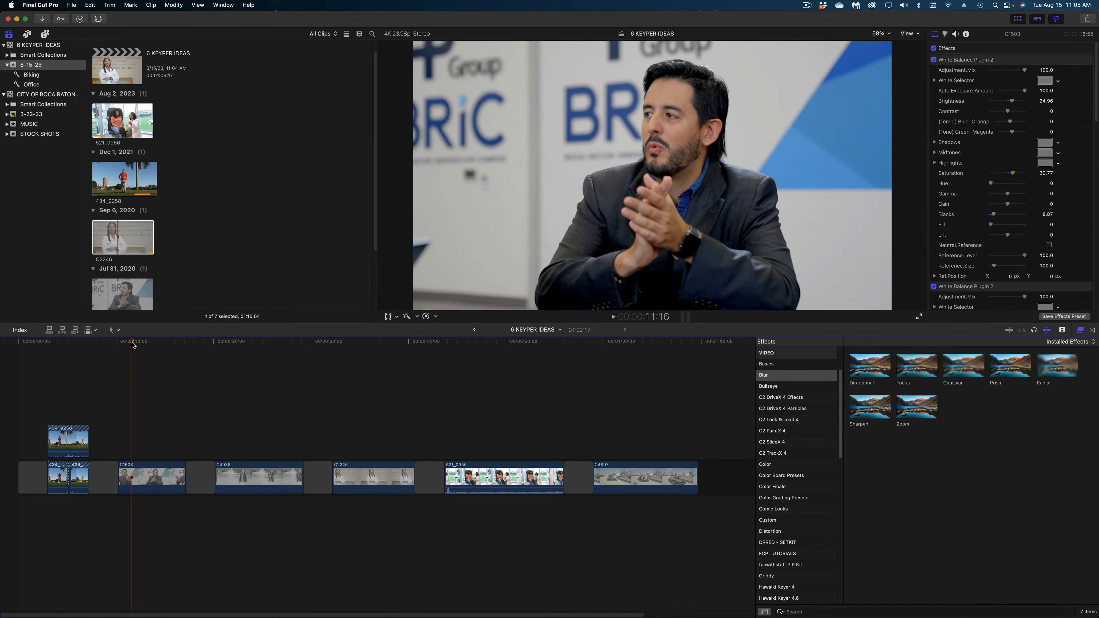
# Play the C1503 interview clip, and stack two duplicates of it as connected clips above the original
pyautogui.moveTo(135, 343)
pyautogui.mouseDown()
pyautogui.moveTo(176, 349)
pyautogui.moveTo(127, 348)
pyautogui.mouseUp()
pyautogui.press('space')
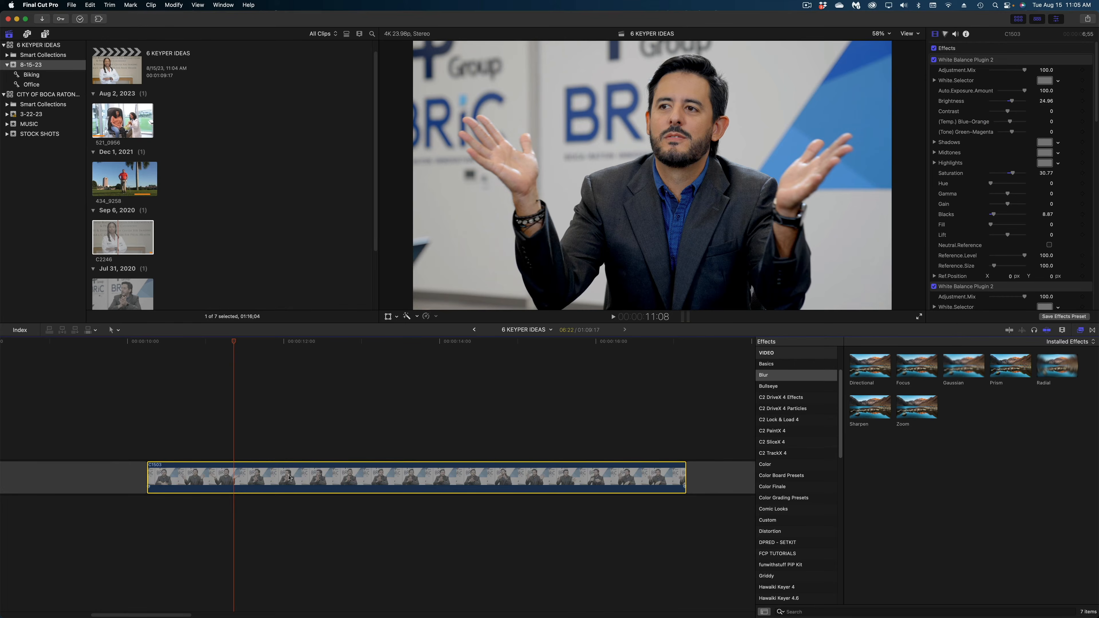
pyautogui.moveTo(289, 478); pyautogui.dragTo(290, 426)
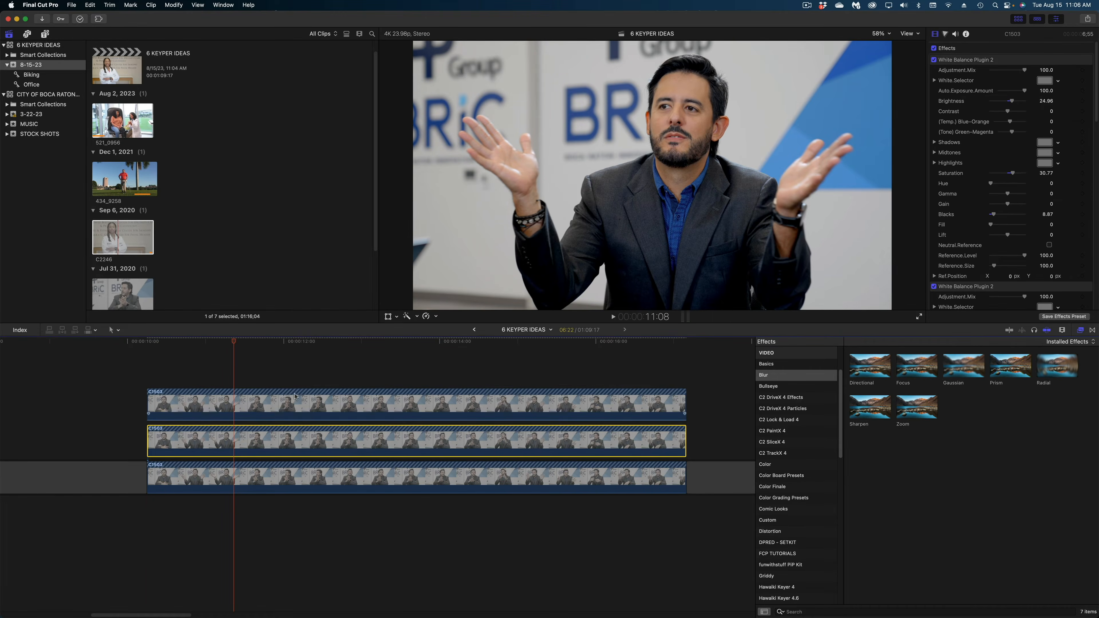
pyautogui.click(314, 342)
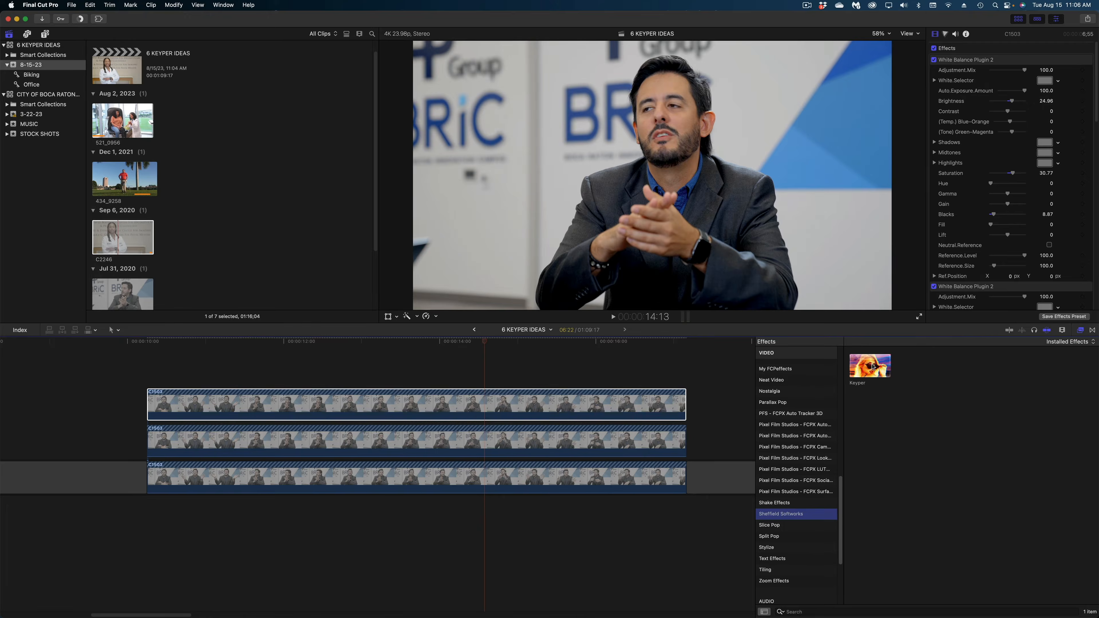
# Apply the Keyper effect to both upper copies of the C1503 clip and disable the topmost copy
pyautogui.moveTo(870, 366); pyautogui.dragTo(549, 402)
pyautogui.moveTo(864, 369); pyautogui.dragTo(552, 439)
pyautogui.click(543, 406)
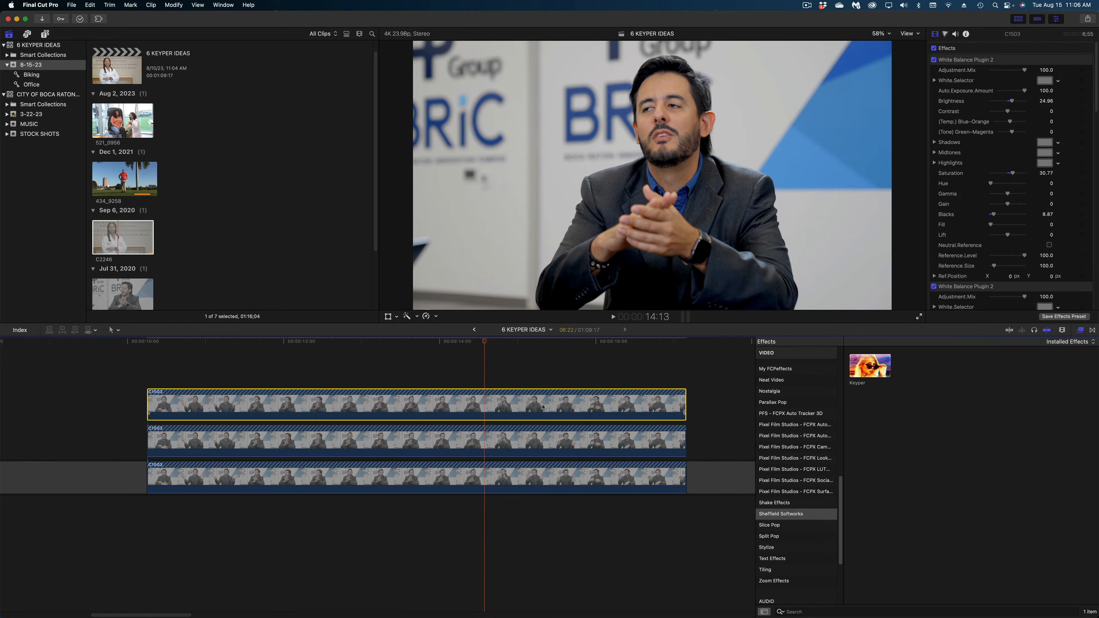
pyautogui.press('v')
# Apply the Colorize effect from the Color category to the middle C1503 copy
pyautogui.click(480, 450)
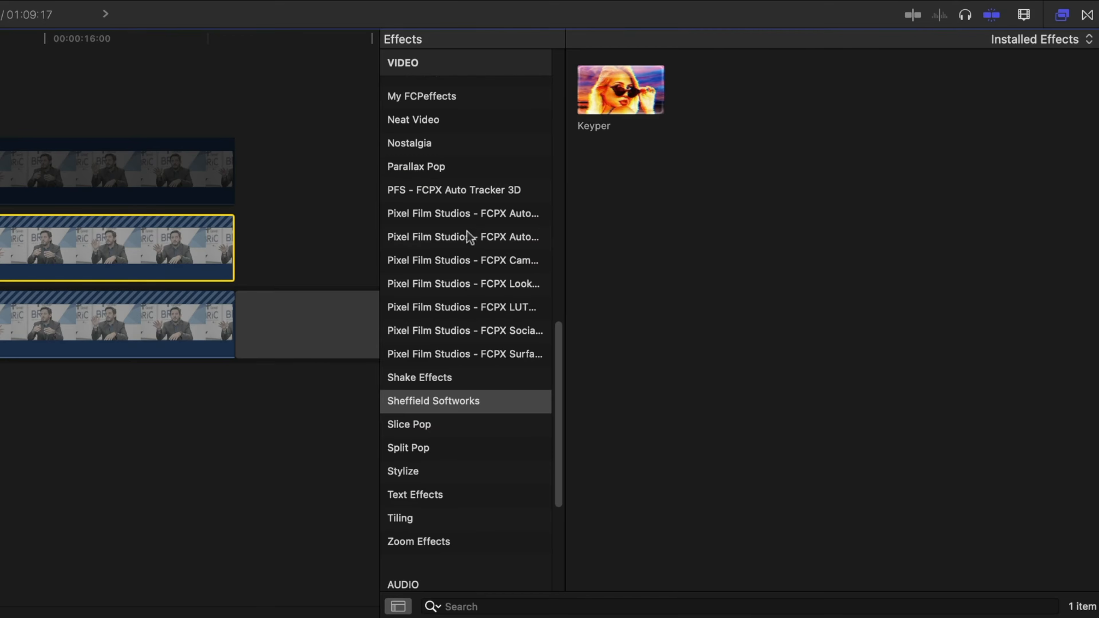
pyautogui.scroll(3, 796, 433)
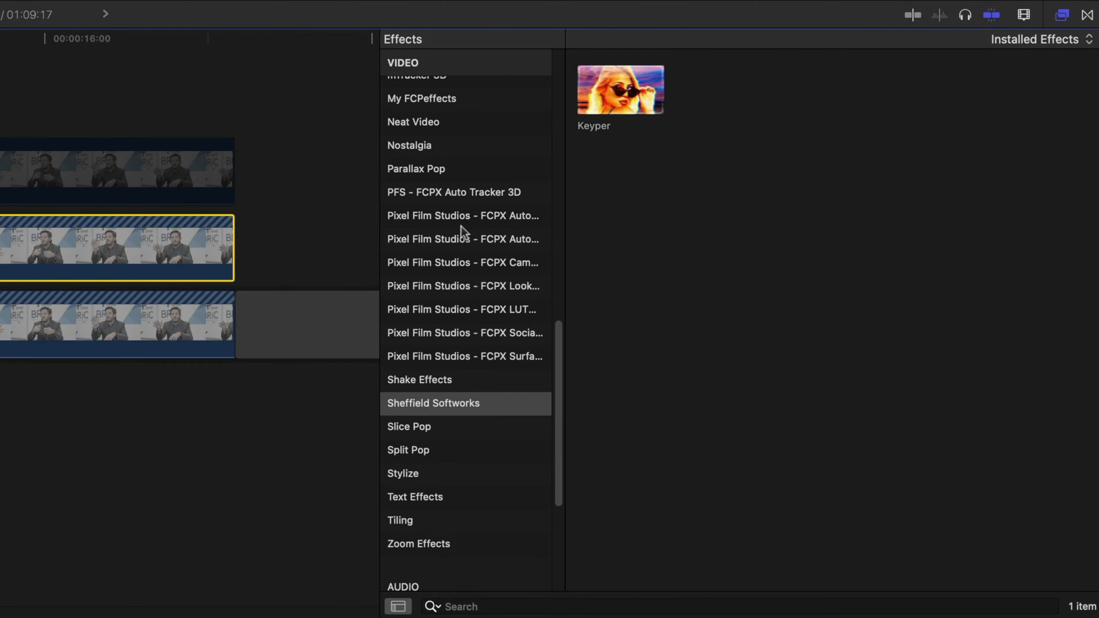
pyautogui.scroll(10, 461, 226)
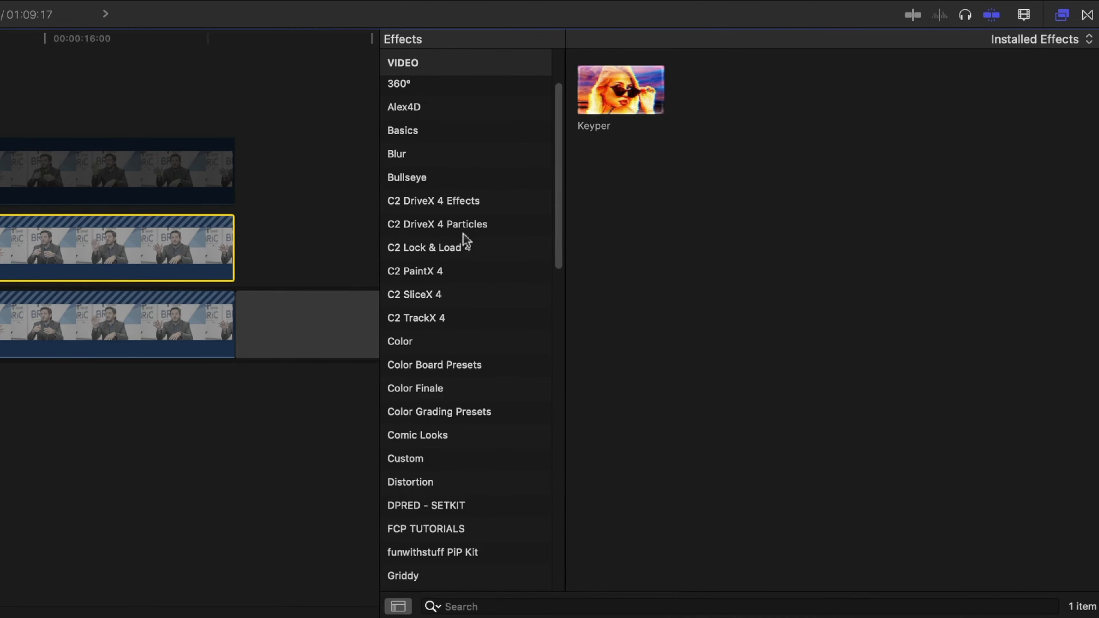
pyautogui.click(411, 341)
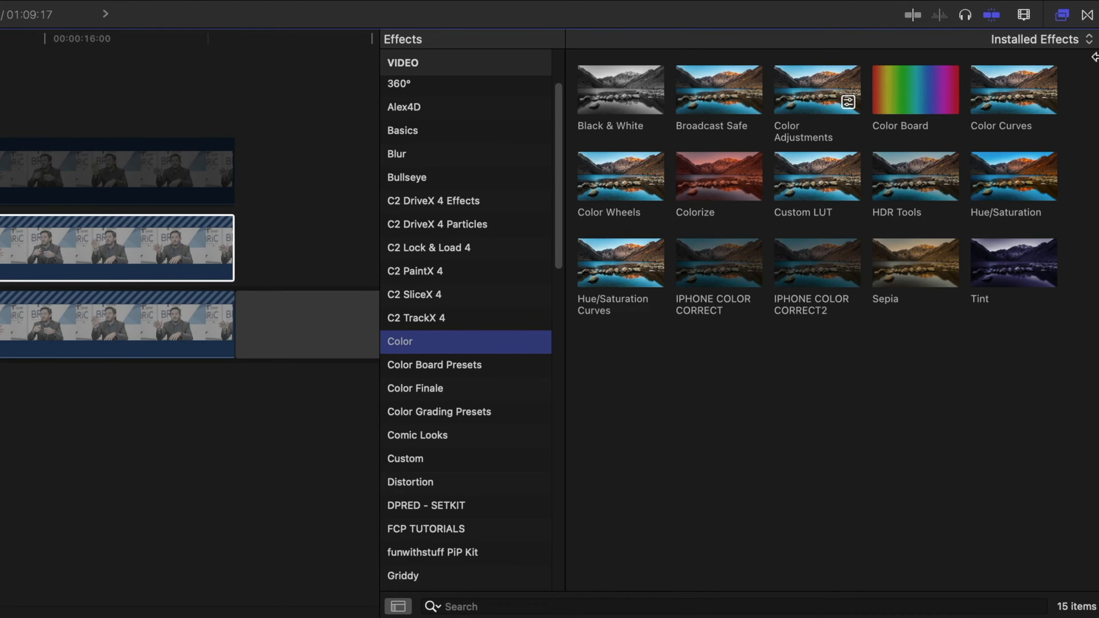
pyautogui.moveTo(718, 190); pyautogui.dragTo(34, 231)
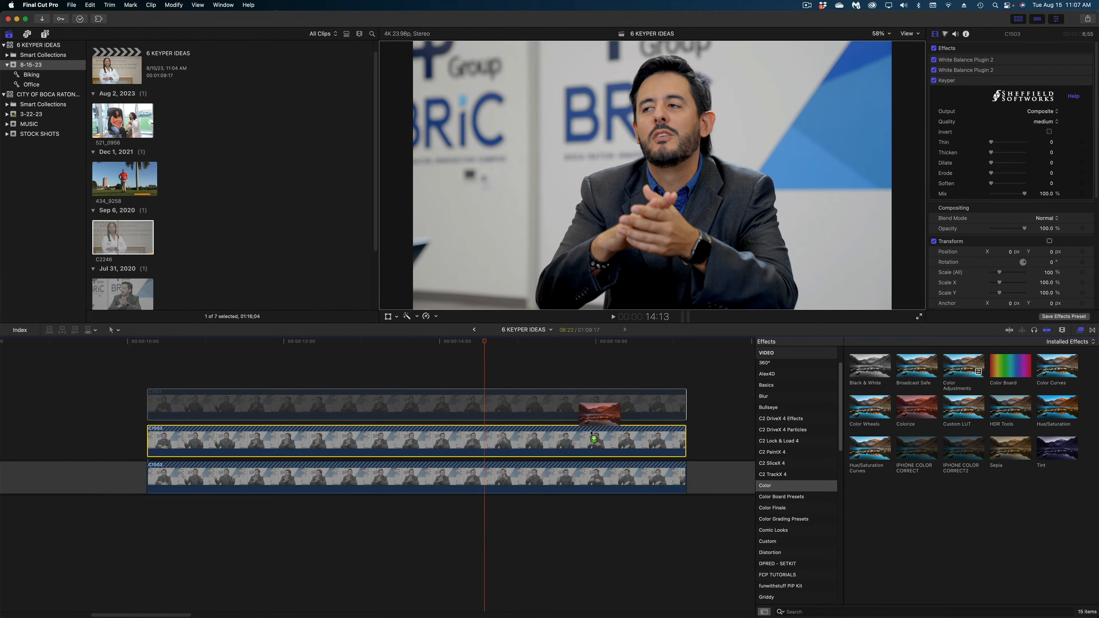
pyautogui.moveTo(590, 432); pyautogui.dragTo(591, 433)
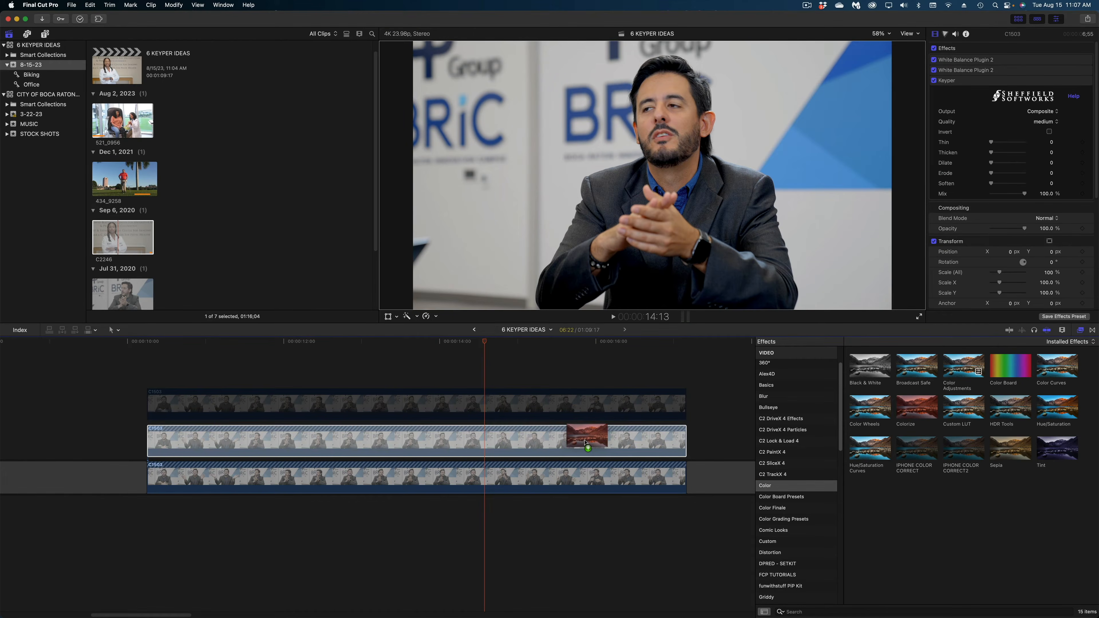
# Set Colorize's Remap Black To and Remap White To colors to white and Intensity to 100 on the middle C1503 copy
pyautogui.click(1044, 214)
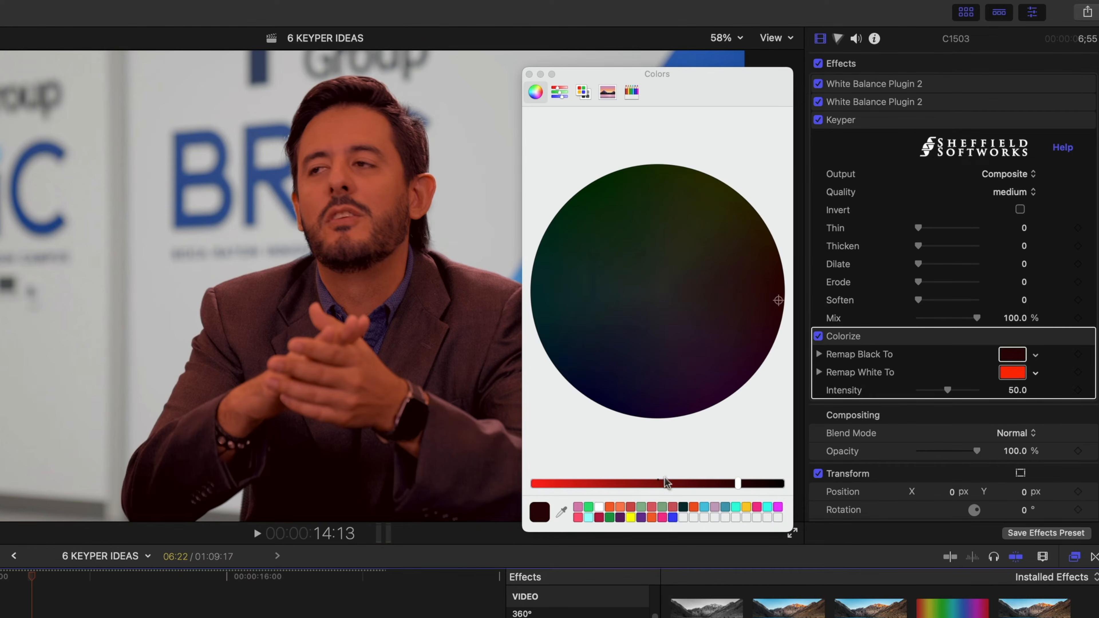
pyautogui.click(598, 507)
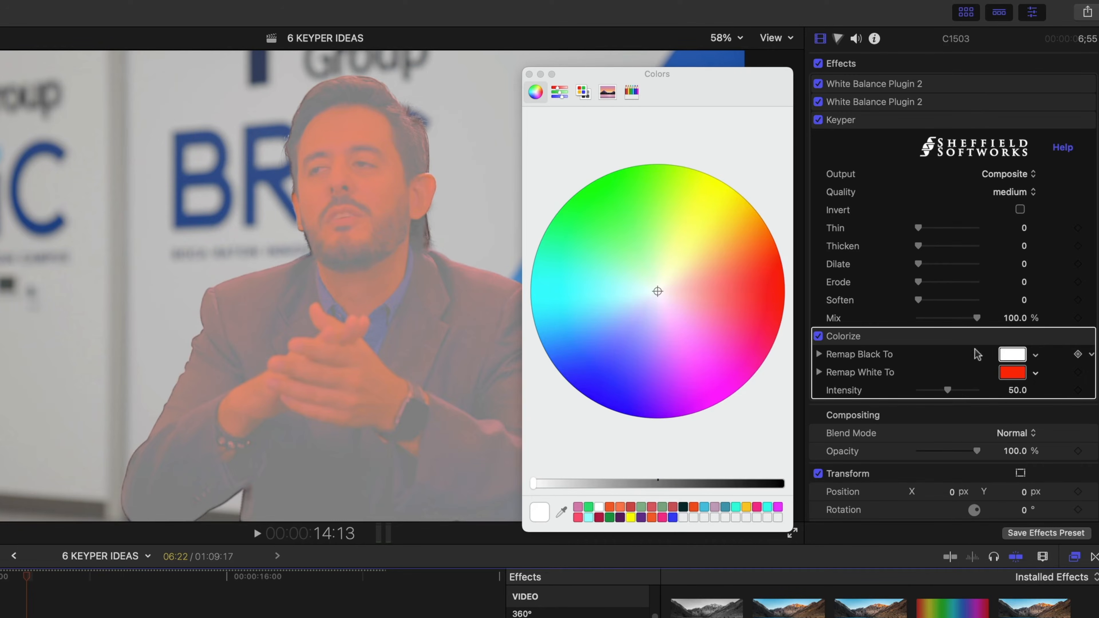
pyautogui.moveTo(1011, 355); pyautogui.dragTo(1010, 373)
pyautogui.moveTo(947, 389); pyautogui.dragTo(1036, 389)
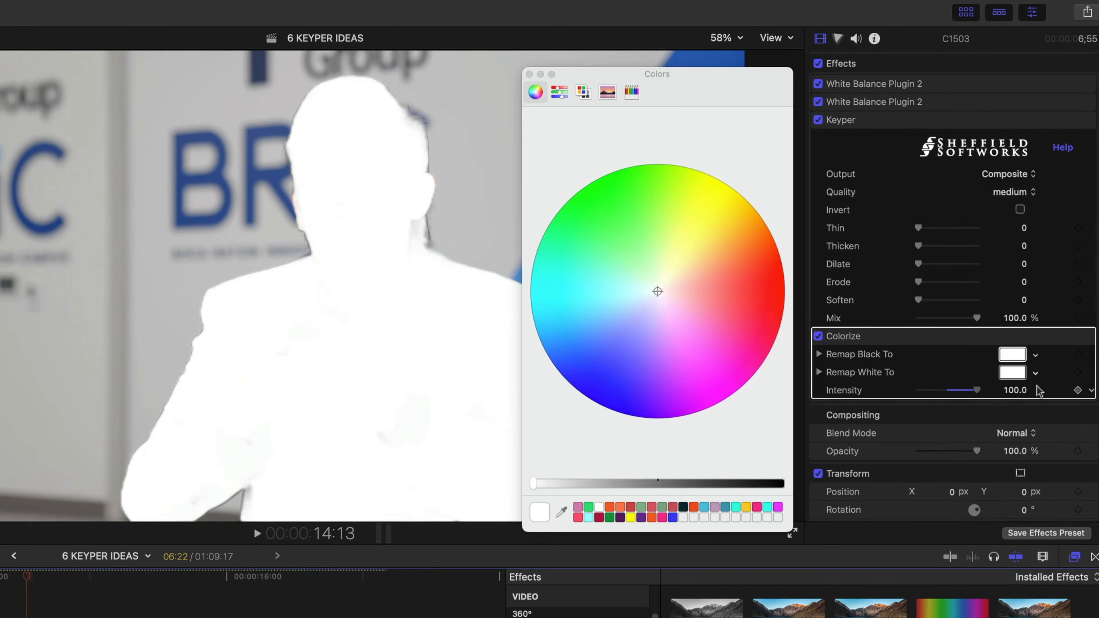
pyautogui.click(529, 74)
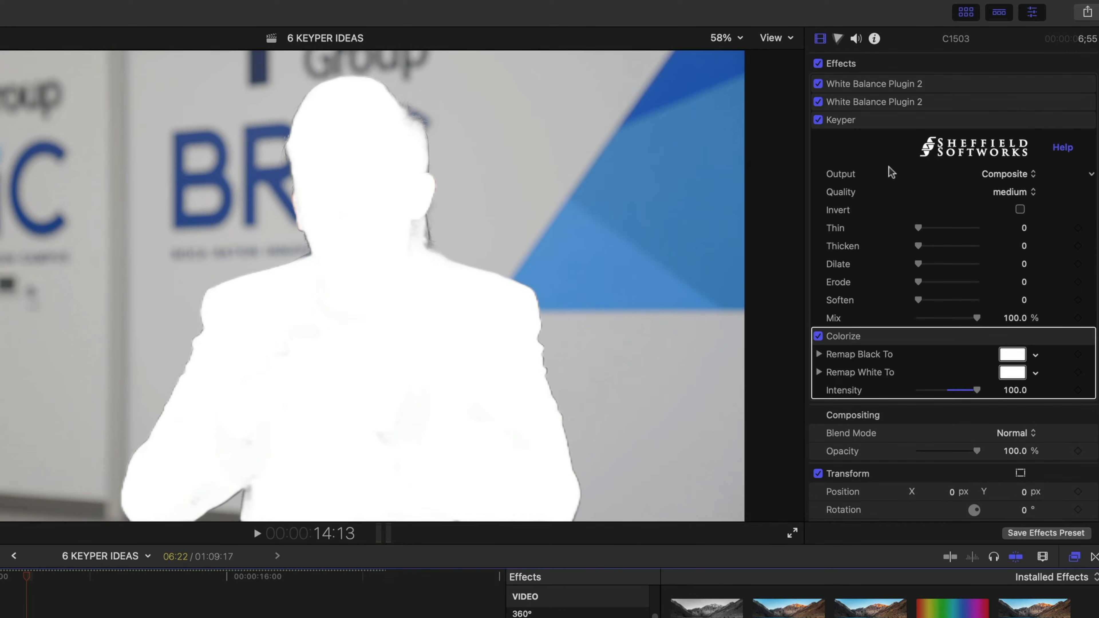
# Set the Keyper effect's Thicken and Dilate to 10 on the middle C1503 copy
pyautogui.scroll(-1, 870, 173)
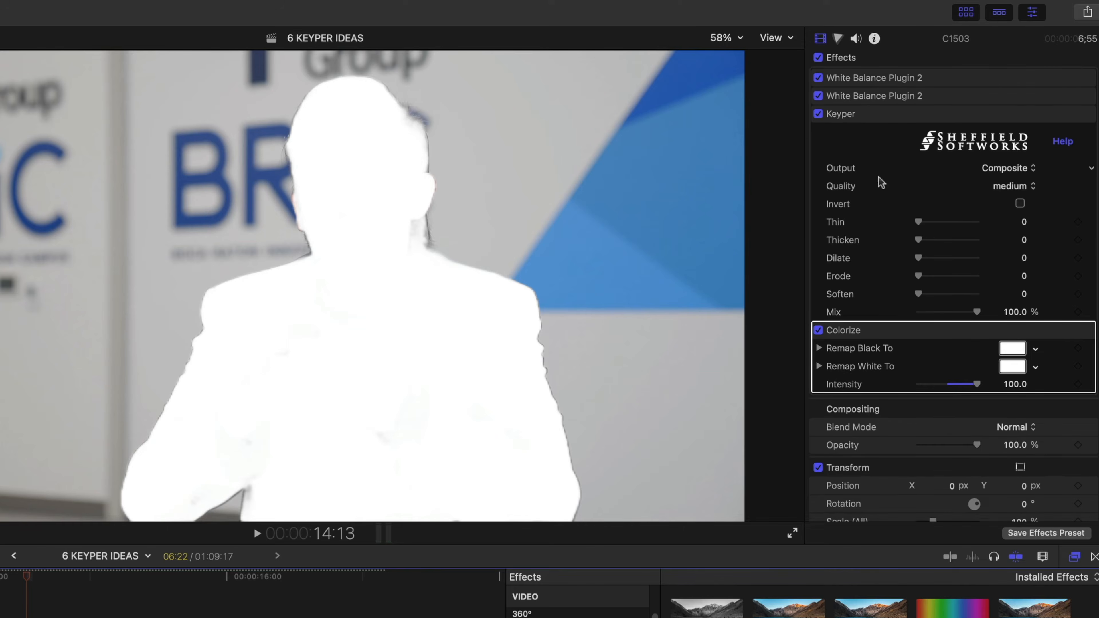
pyautogui.moveTo(918, 239); pyautogui.dragTo(988, 240)
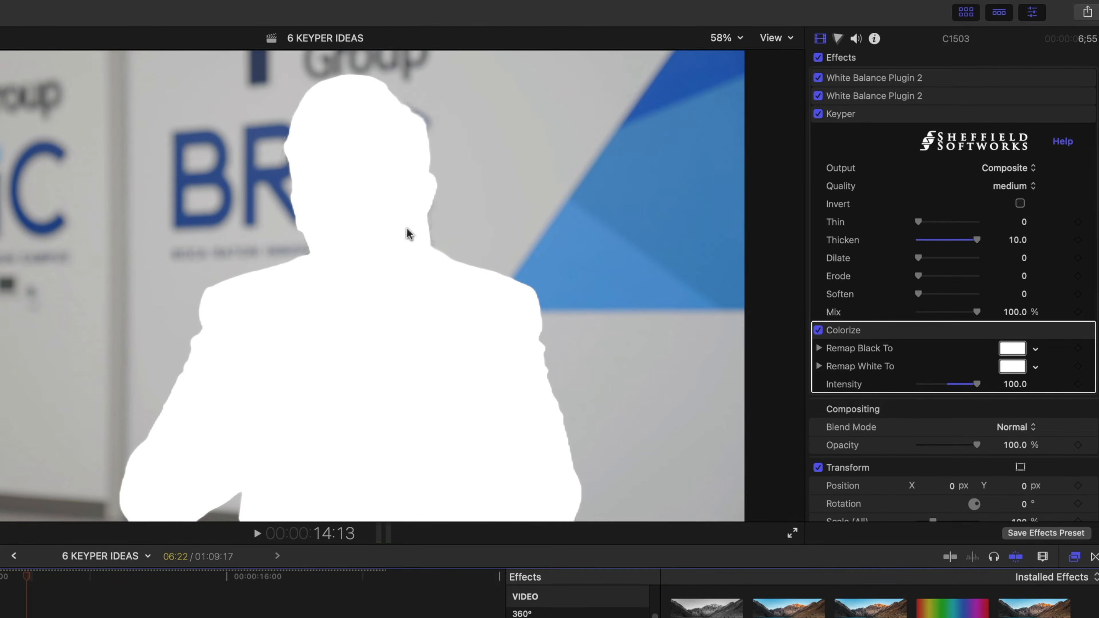
pyautogui.moveTo(946, 260); pyautogui.dragTo(1005, 261)
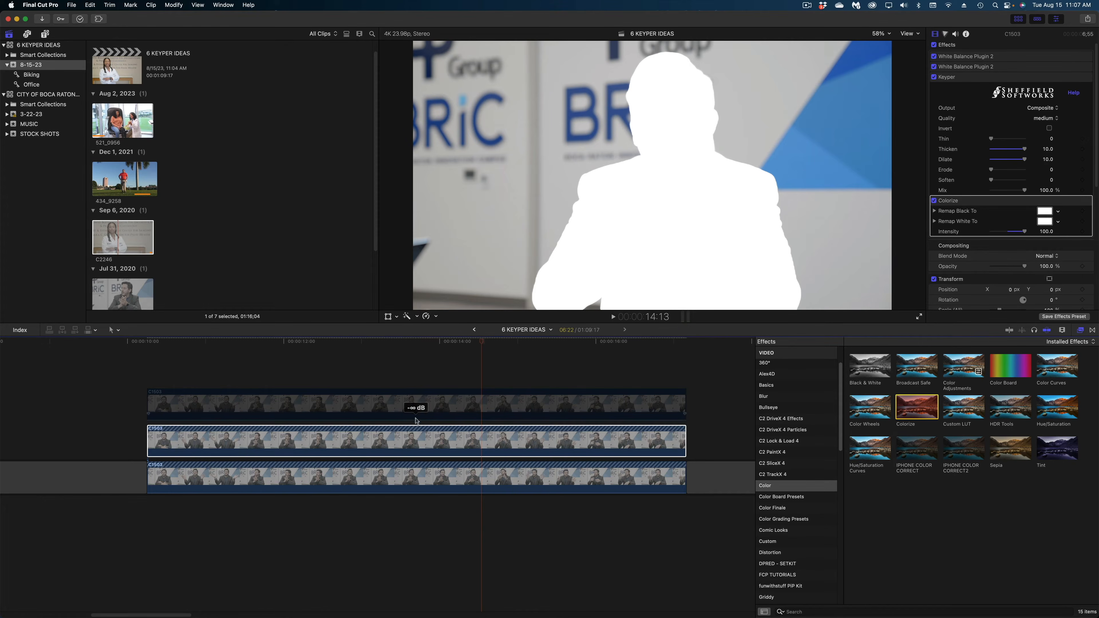
# Enable the topmost C1503 copy and scrub back to 12:12 to check the white outline around the man
pyautogui.click(418, 407)
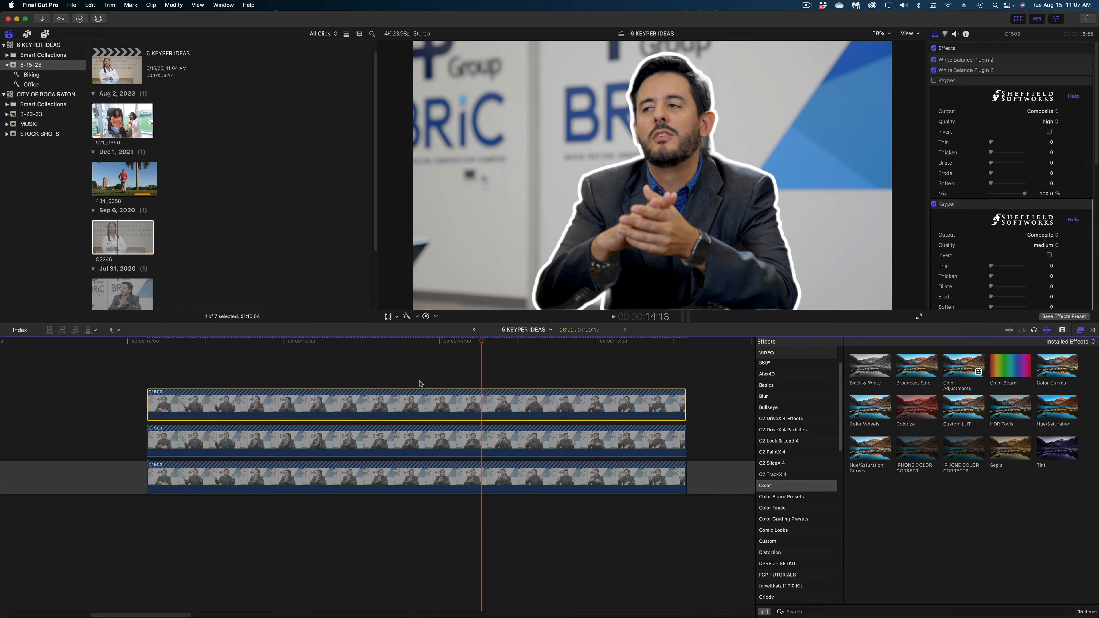
pyautogui.moveTo(424, 345); pyautogui.dragTo(364, 343)
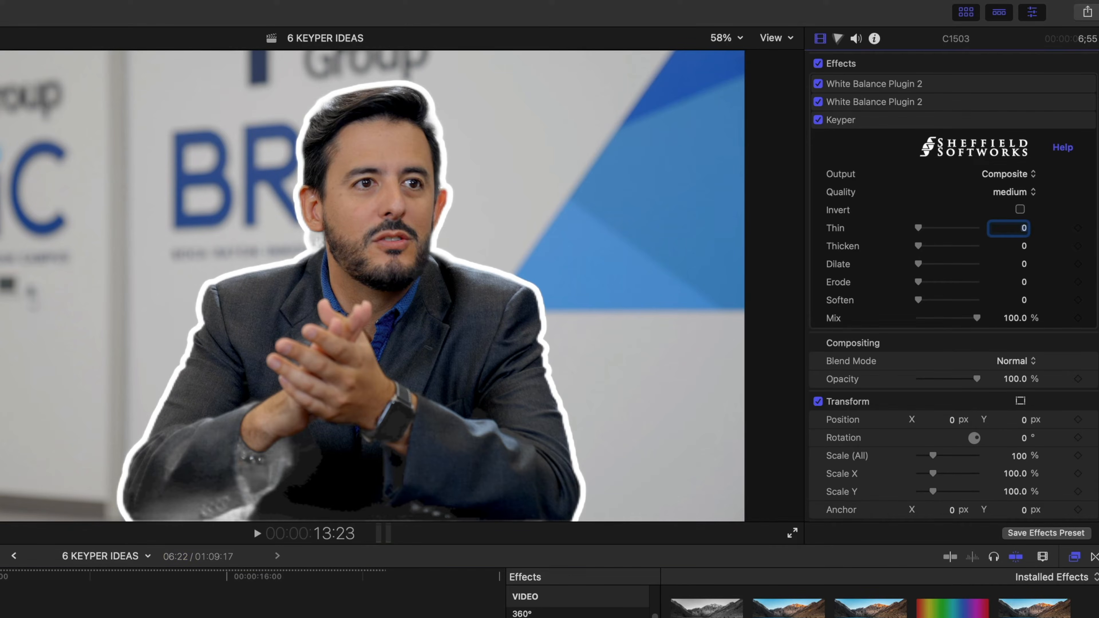
pyautogui.click(253, 604)
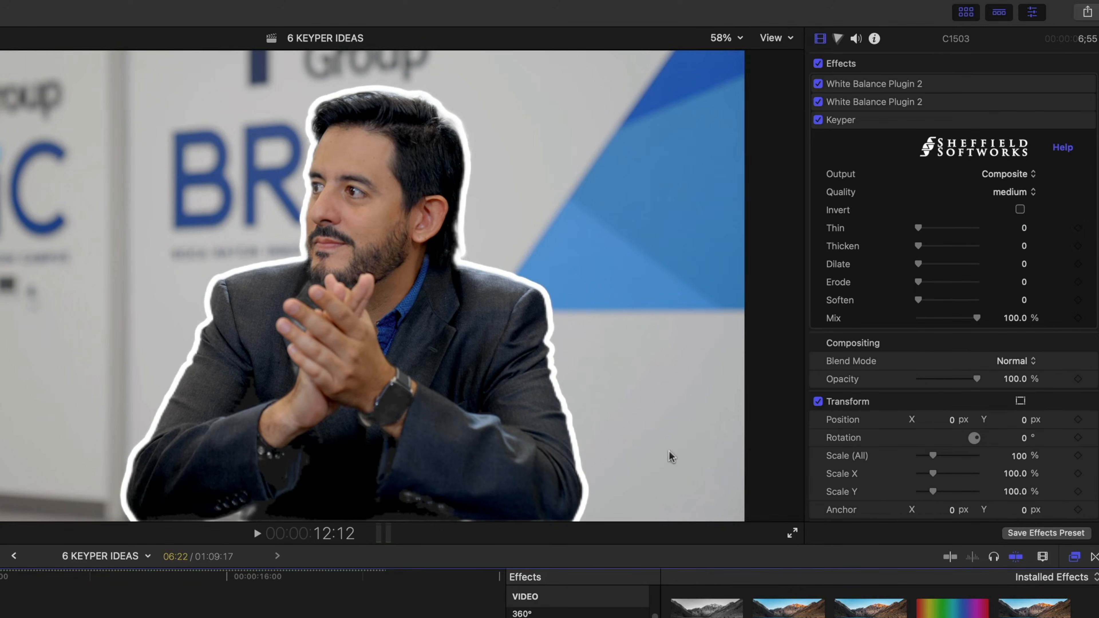
# Set the topmost C1503 copy's Keyper quality to high and increase its Thicken amount
pyautogui.click(1030, 192)
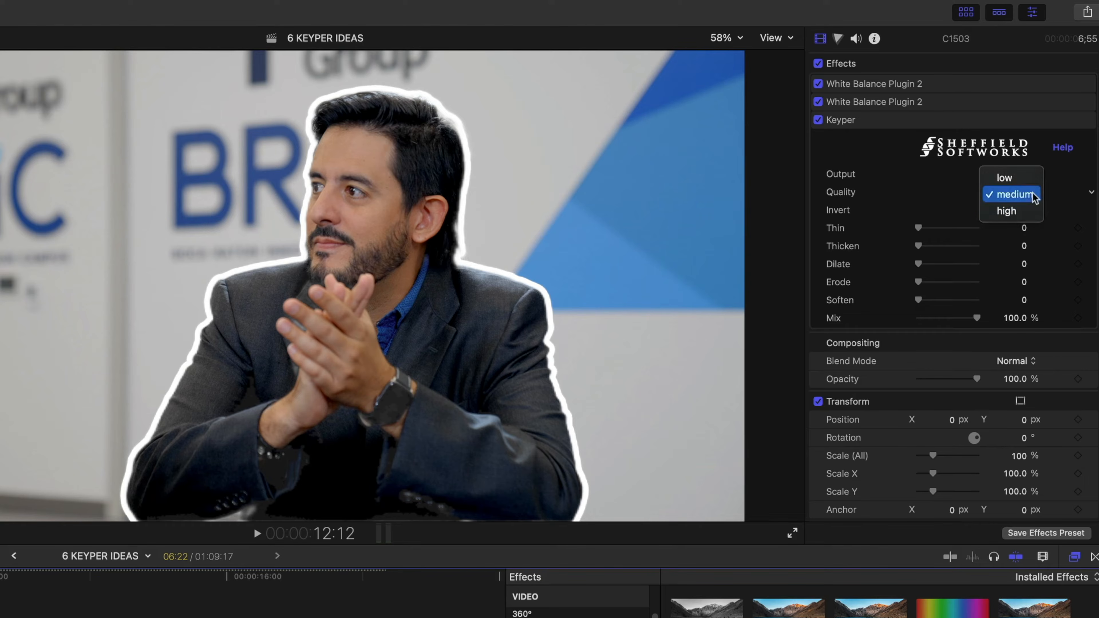
pyautogui.click(1033, 212)
pyautogui.moveTo(925, 247); pyautogui.dragTo(1015, 248)
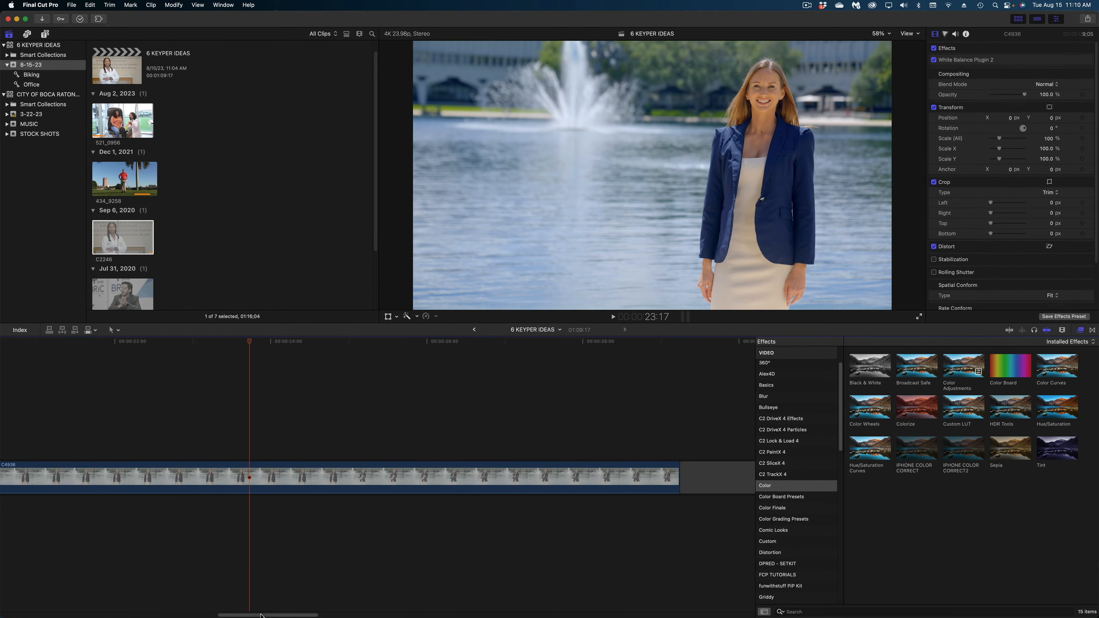
# Review the C4936 fountain clip, duplicate it as a connected clip above the original, and apply Keyper to the duplicate
pyautogui.moveTo(262, 614); pyautogui.dragTo(253, 615)
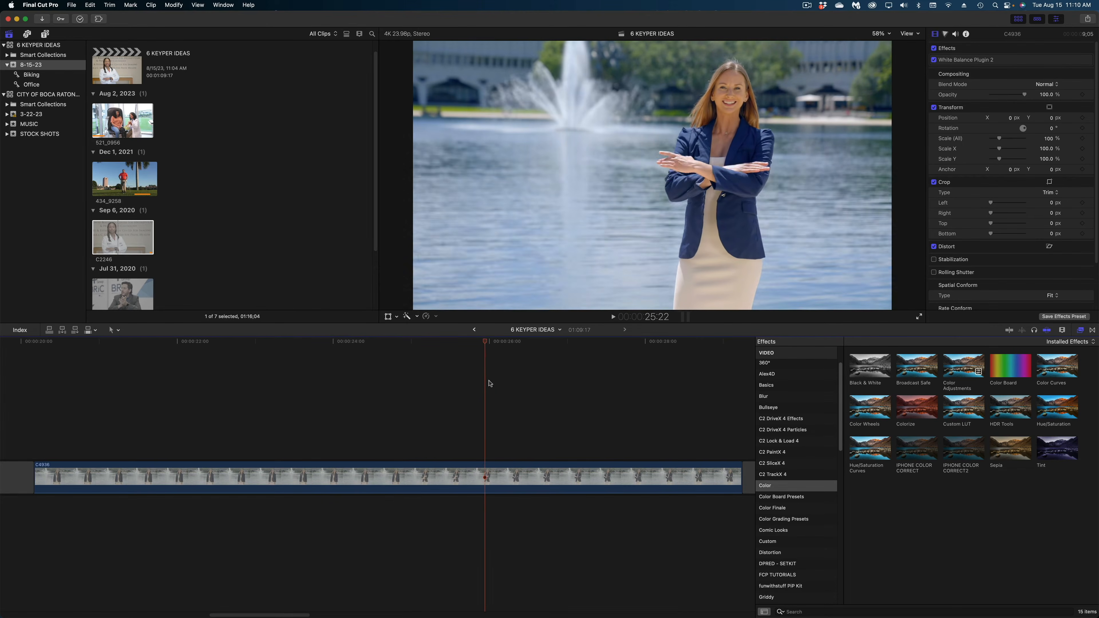
pyautogui.moveTo(393, 344)
pyautogui.mouseDown()
pyautogui.moveTo(379, 344)
pyautogui.moveTo(410, 346)
pyautogui.mouseUp()
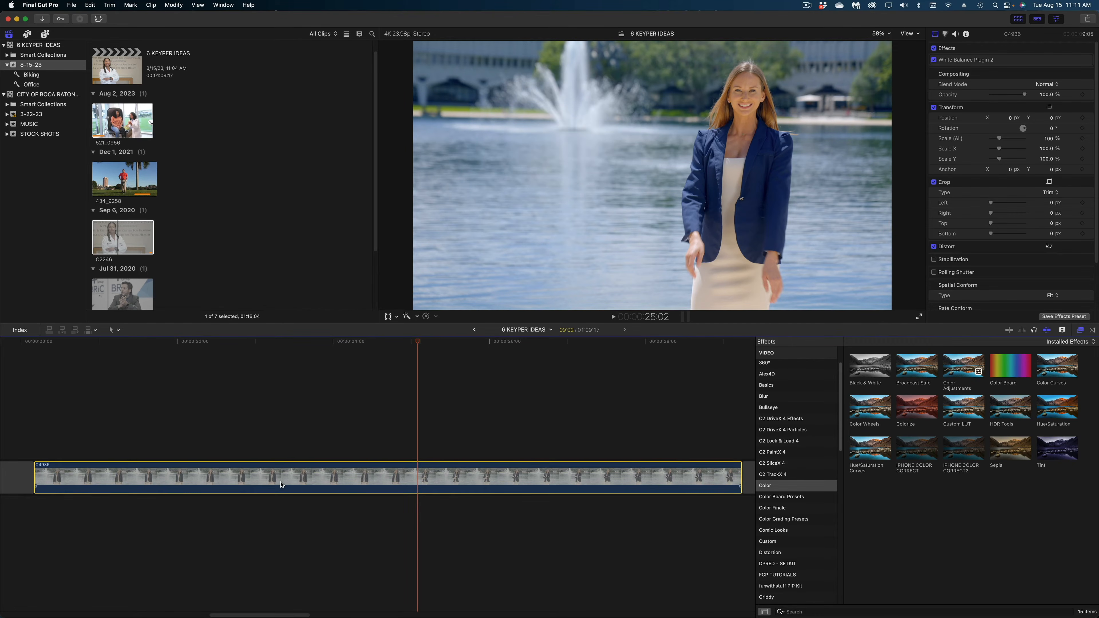
pyautogui.moveTo(288, 458); pyautogui.dragTo(290, 441)
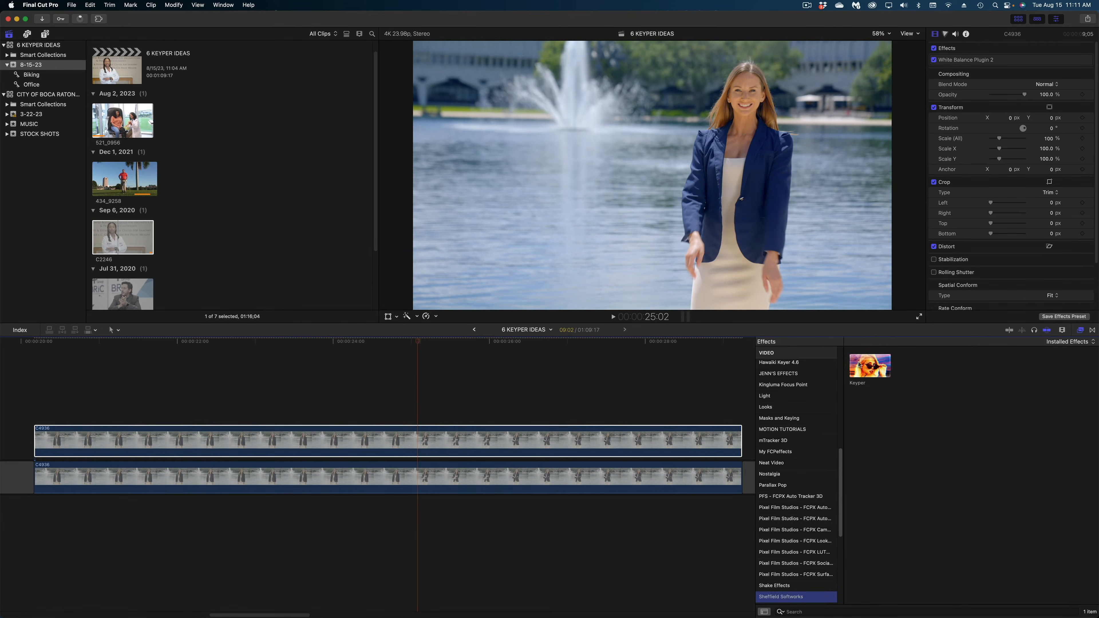
pyautogui.moveTo(869, 366); pyautogui.dragTo(423, 443)
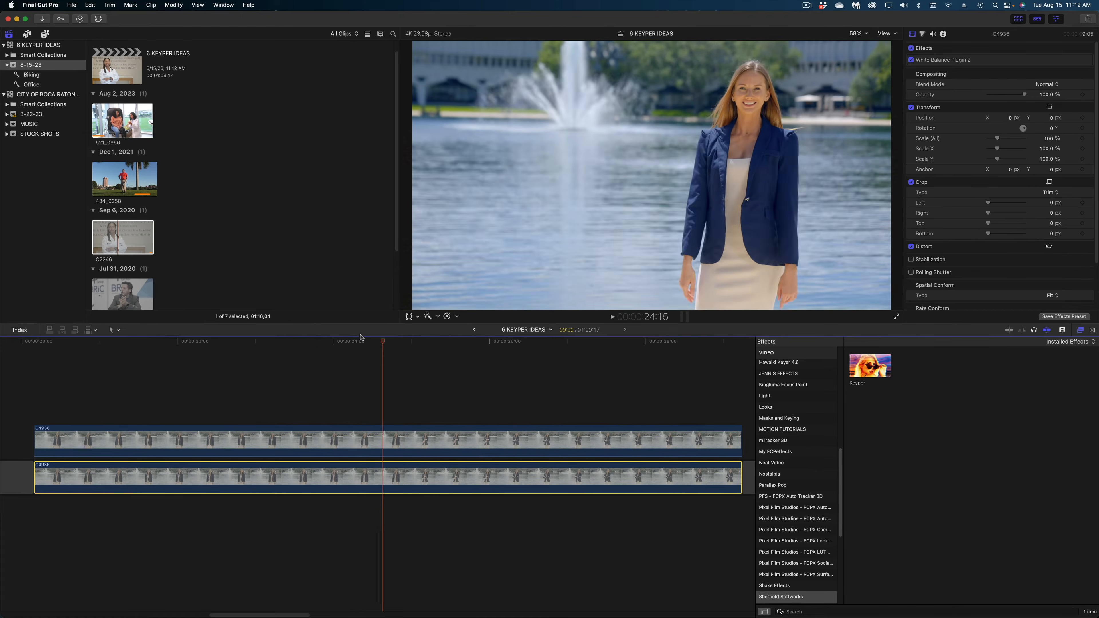
# At 26:04, disable the lower C4936 clip and trim the upper copy to a small patch of skin on the woman's neck
pyautogui.moveTo(360, 338); pyautogui.dragTo(504, 356)
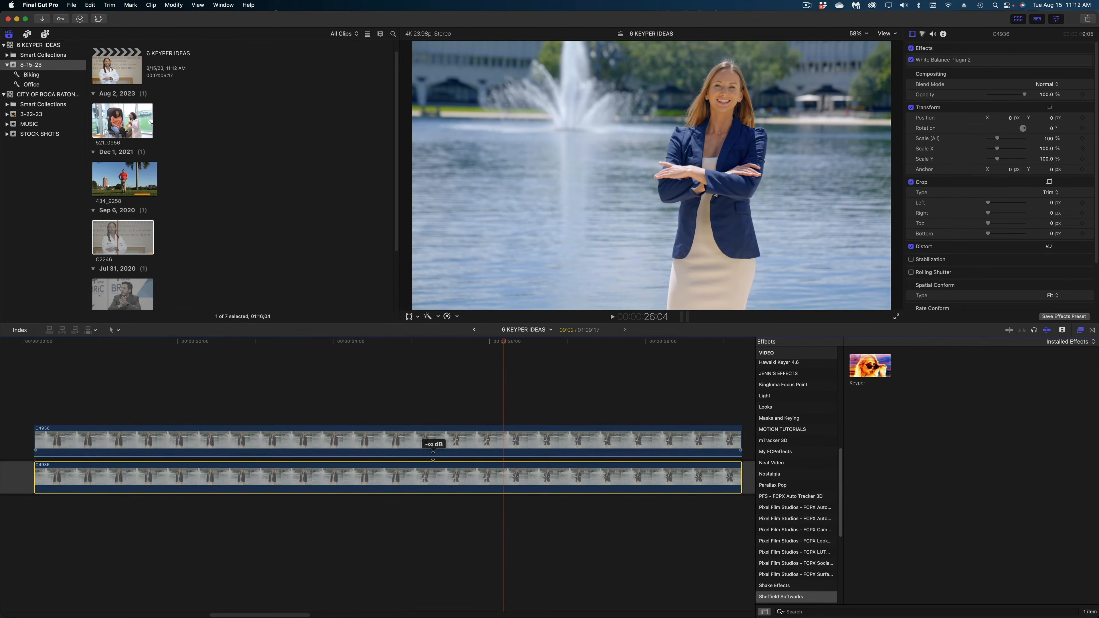
pyautogui.press('v')
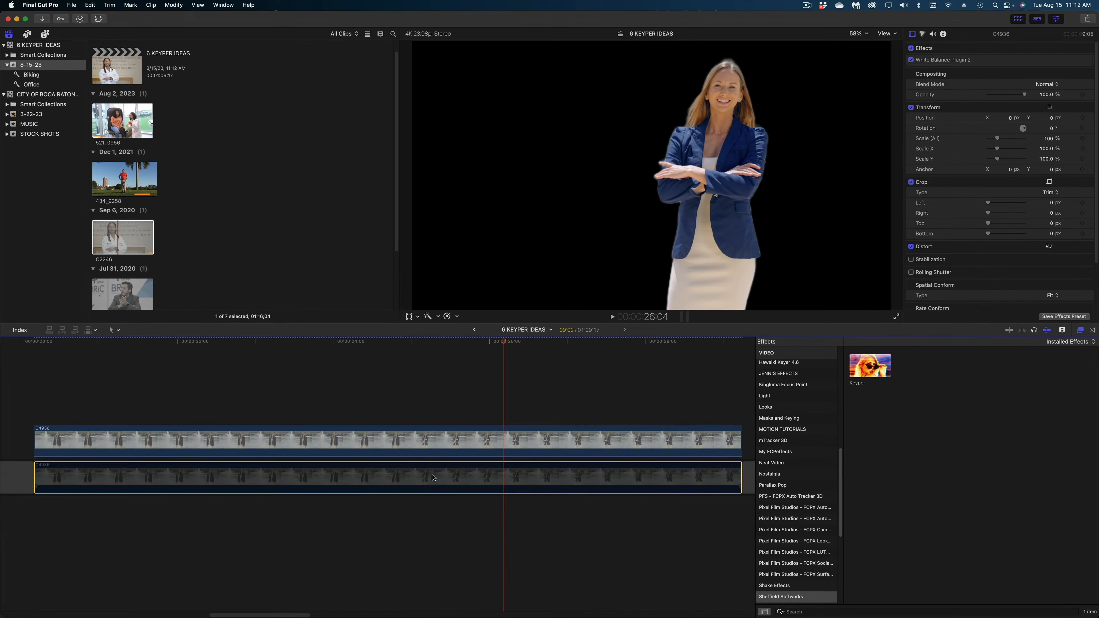
pyautogui.click(516, 446)
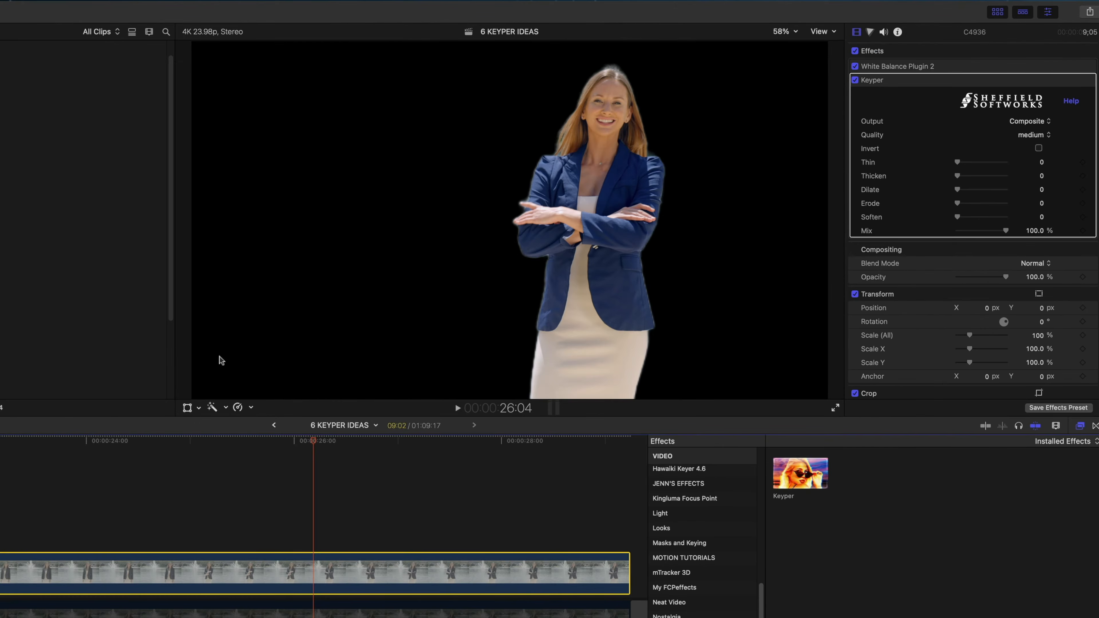
pyautogui.click(199, 410)
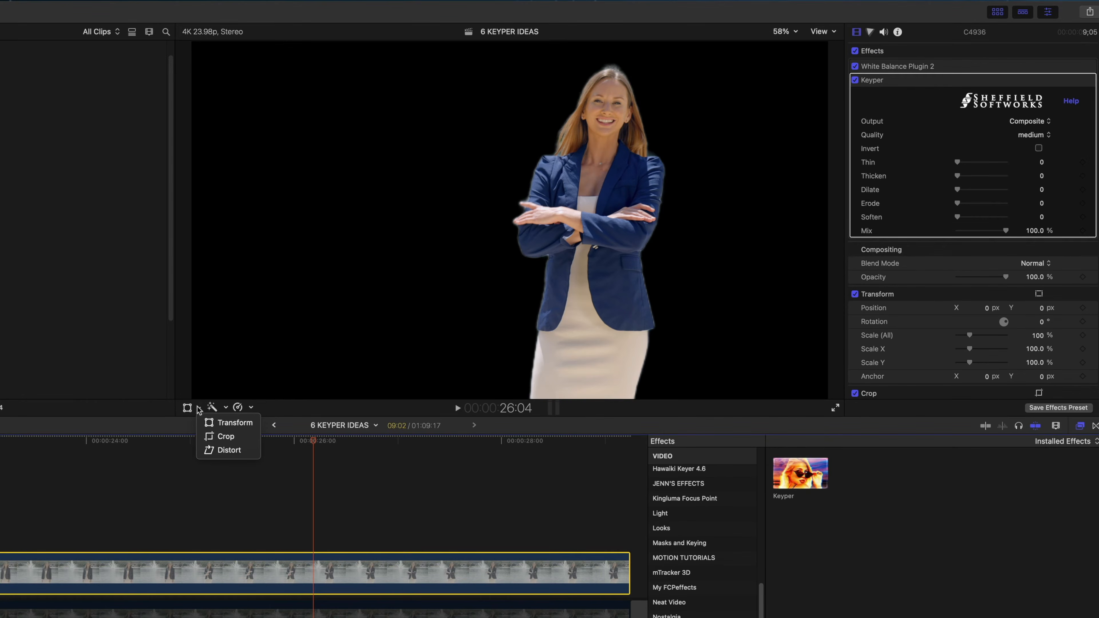
pyautogui.click(226, 436)
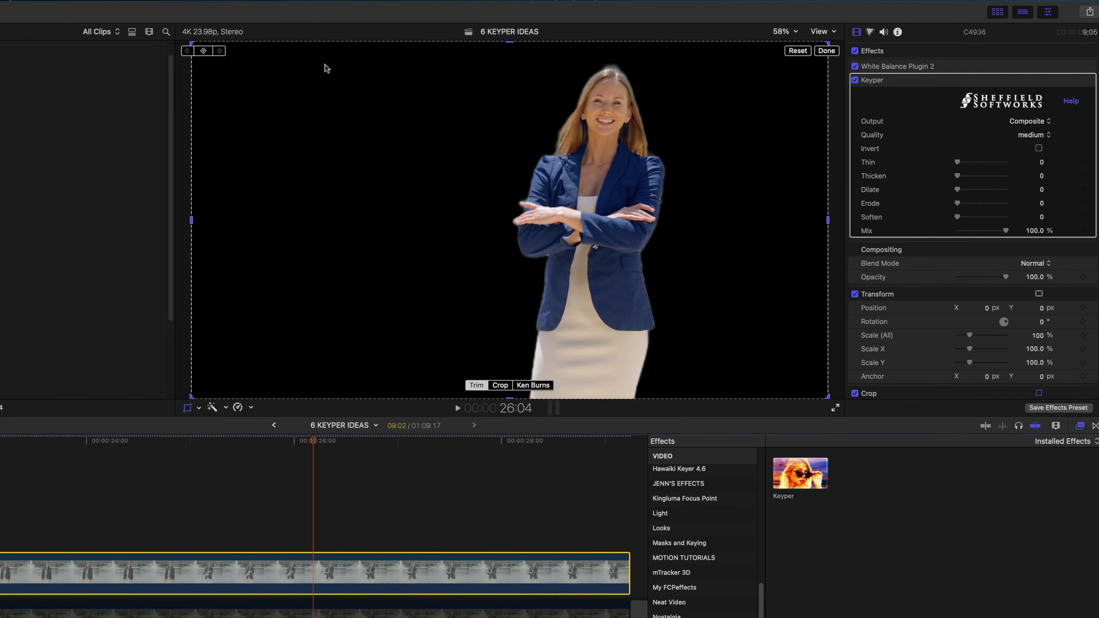
pyautogui.moveTo(191, 397); pyautogui.dragTo(598, 165)
pyautogui.moveTo(828, 42); pyautogui.dragTo(611, 132)
# Show the video scopes and set (Tone) Green-Magenta to 11.24 in the upper C4936 copy's White Balance Plugin 2
pyautogui.click(823, 31)
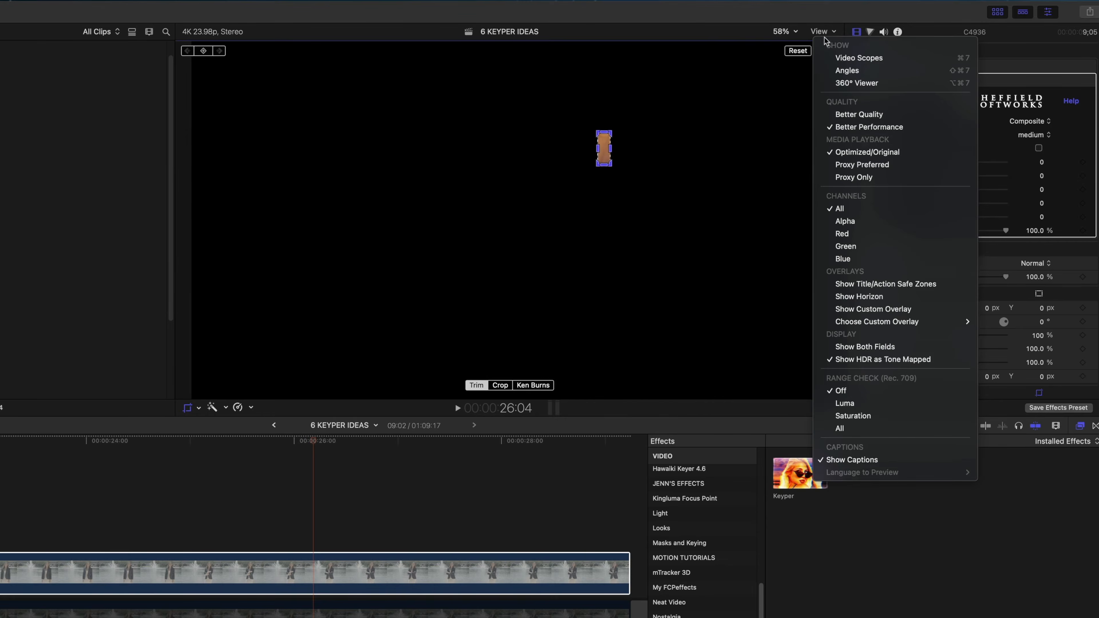
pyautogui.click(858, 58)
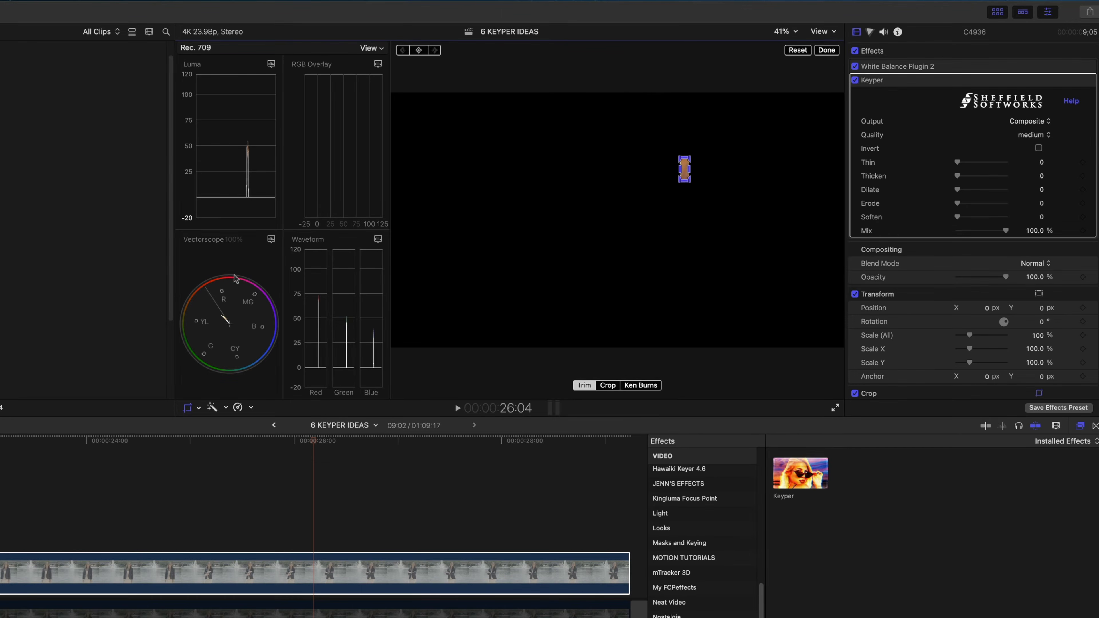
pyautogui.click(920, 67)
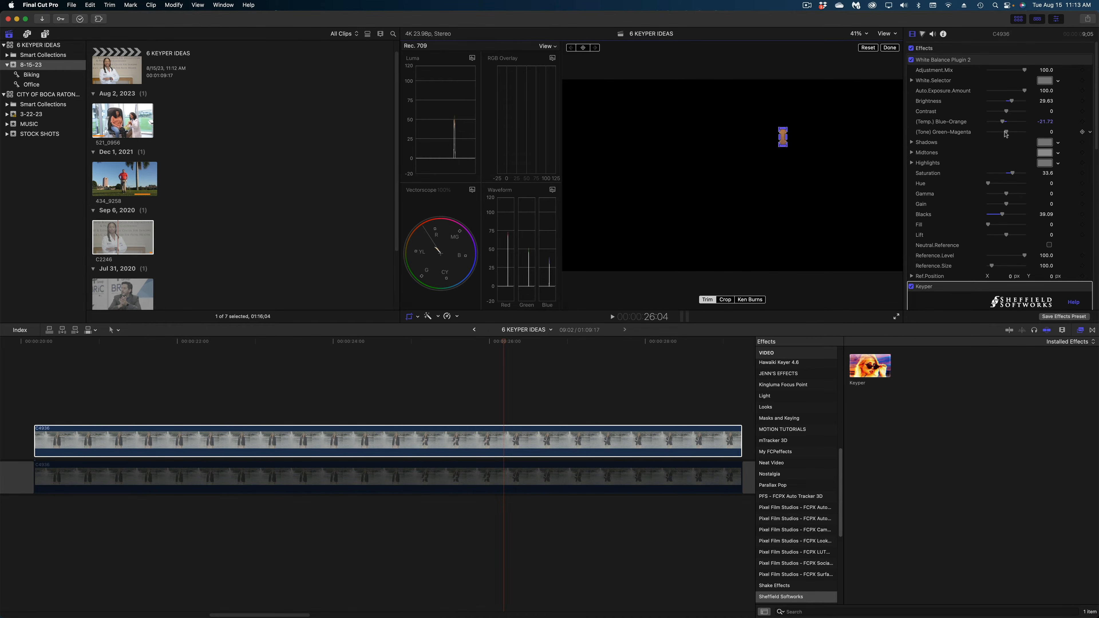
pyautogui.moveTo(1007, 134); pyautogui.dragTo(1010, 134)
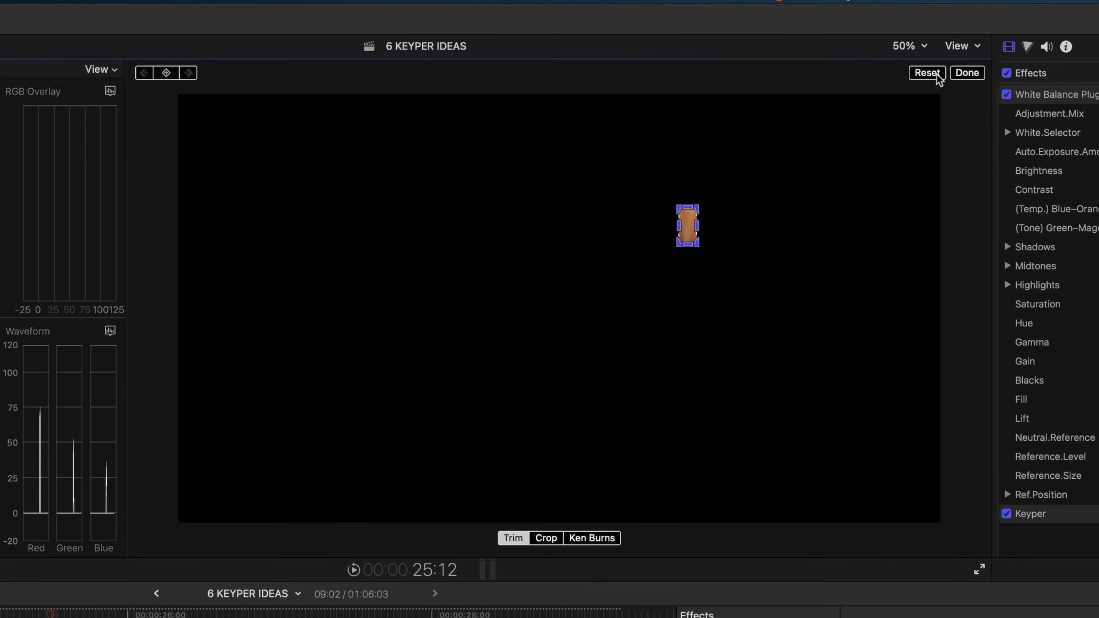
# Reset the crop on the upper C4936 copy and enable the lower C4936 clip
pyautogui.click(870, 49)
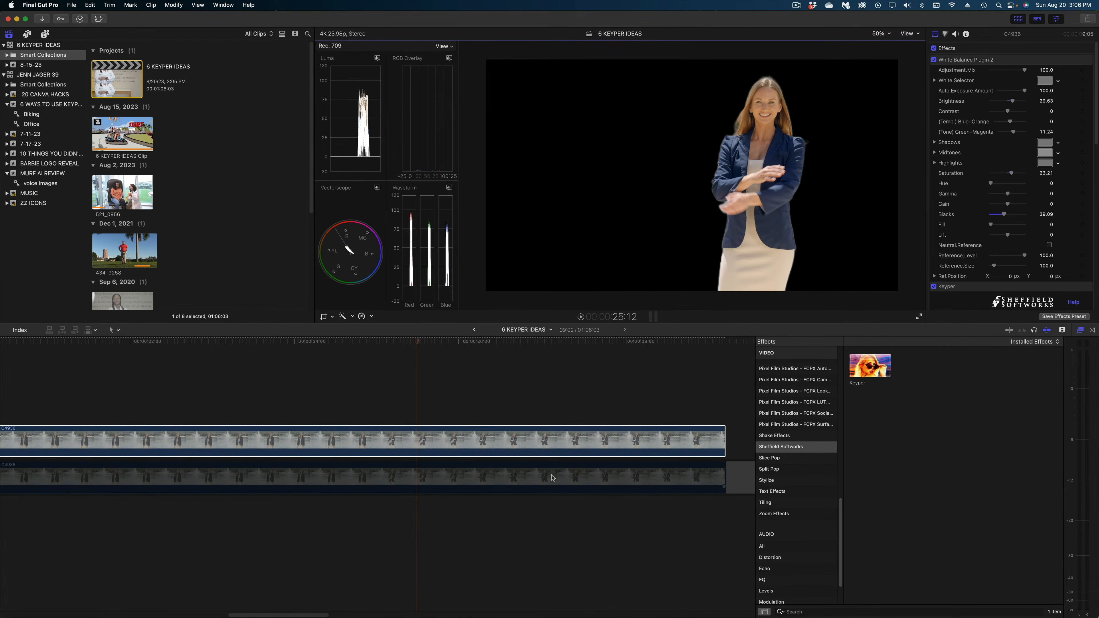
pyautogui.click(553, 478)
pyautogui.press('v')
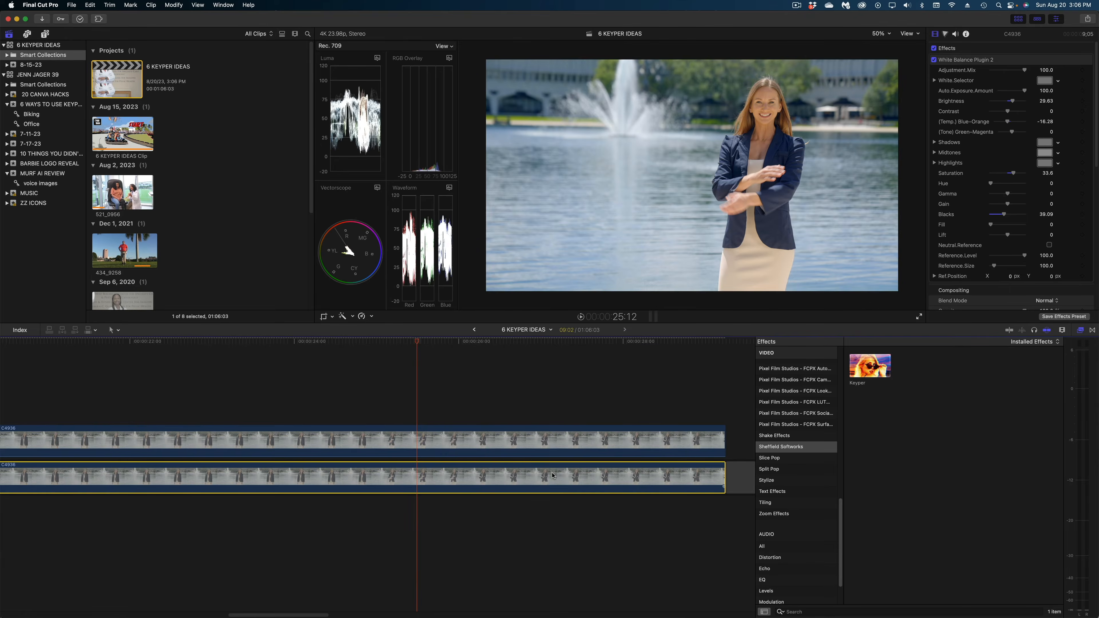
# Toggle the upper C4936 copy off and on to compare the woman's skin tone before and after correction
pyautogui.click(526, 435)
pyautogui.press('v')
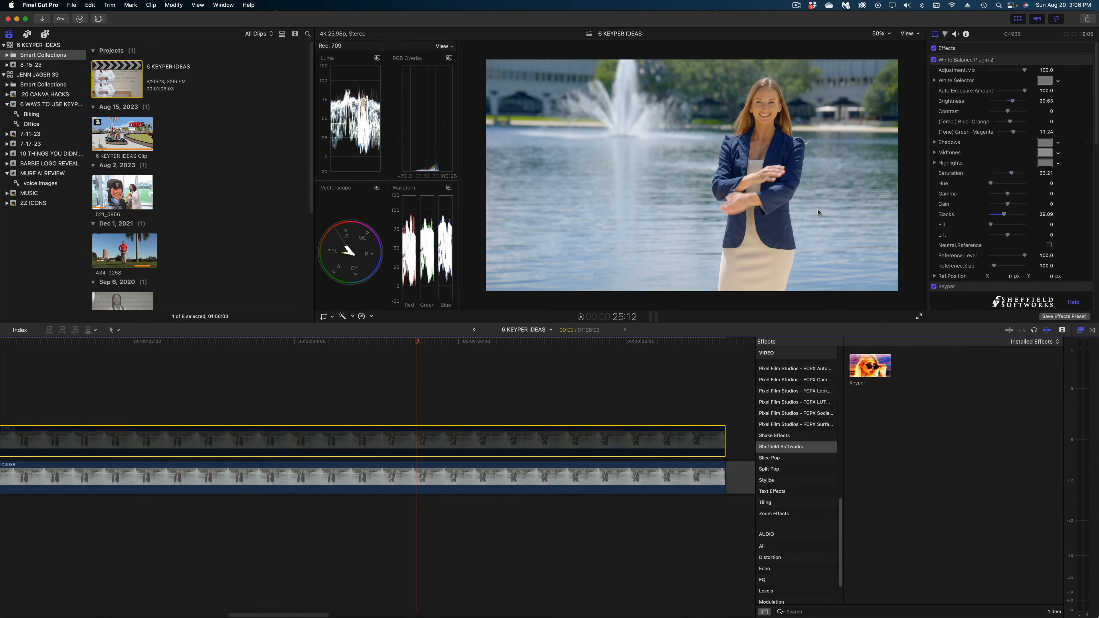
pyautogui.press('v')
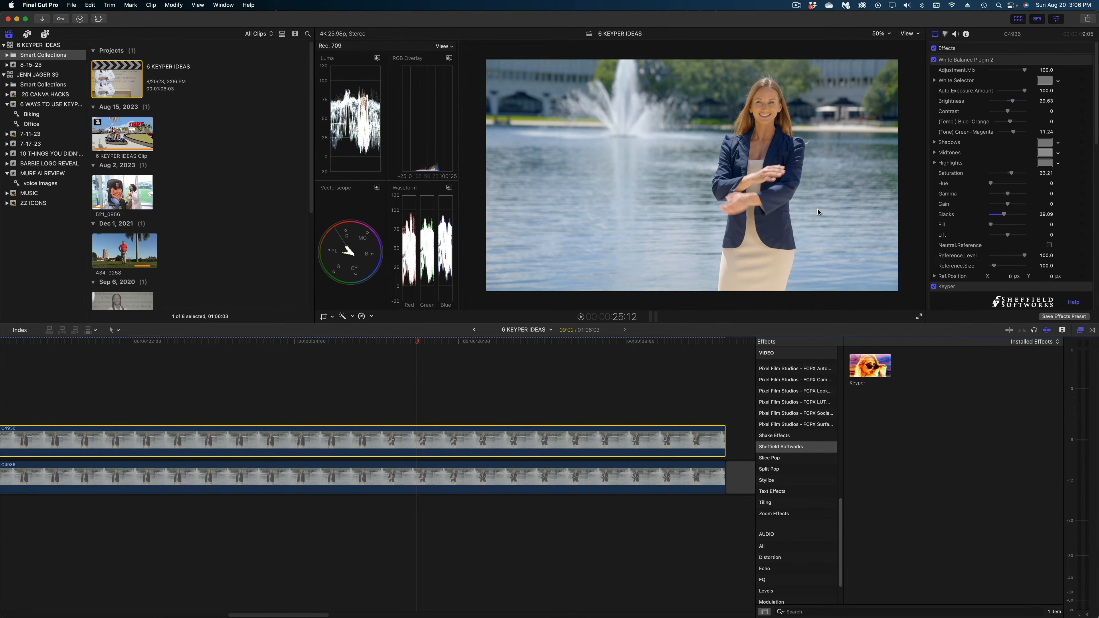
pyautogui.press('v')
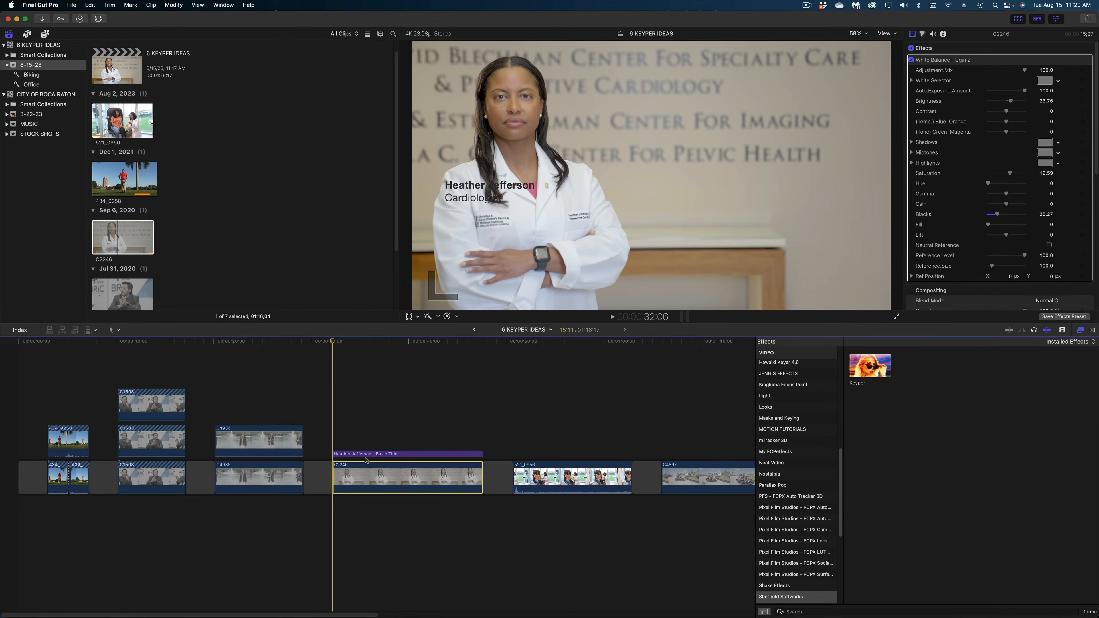
# Duplicate the C2246 clip as a connected clip above the name title and apply the Keyper effect to the duplicate
pyautogui.click(365, 458)
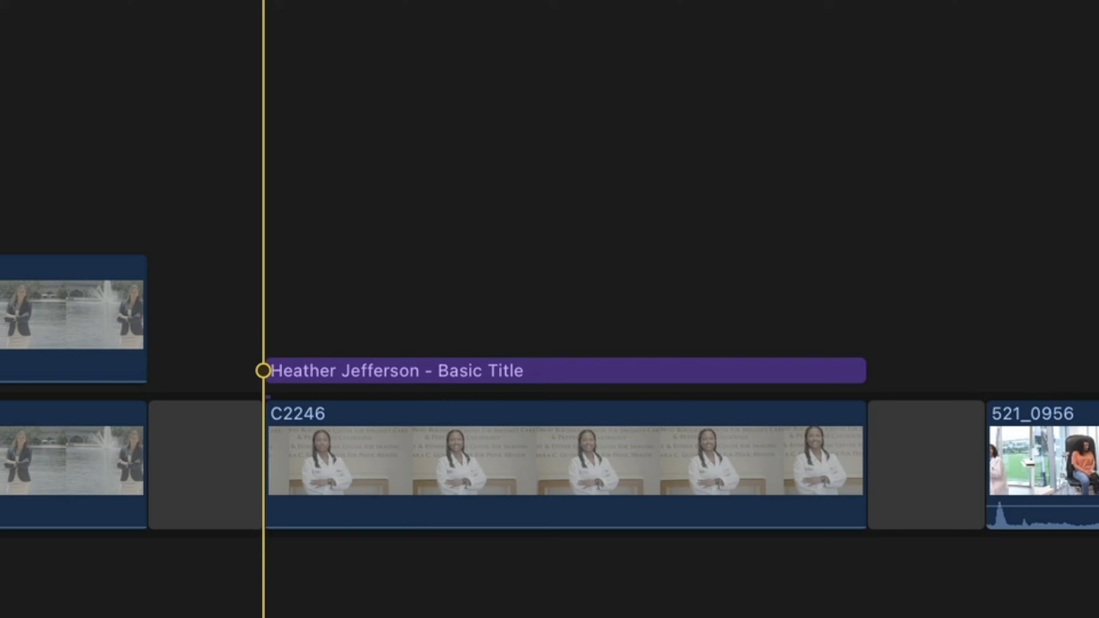
pyautogui.click(483, 474)
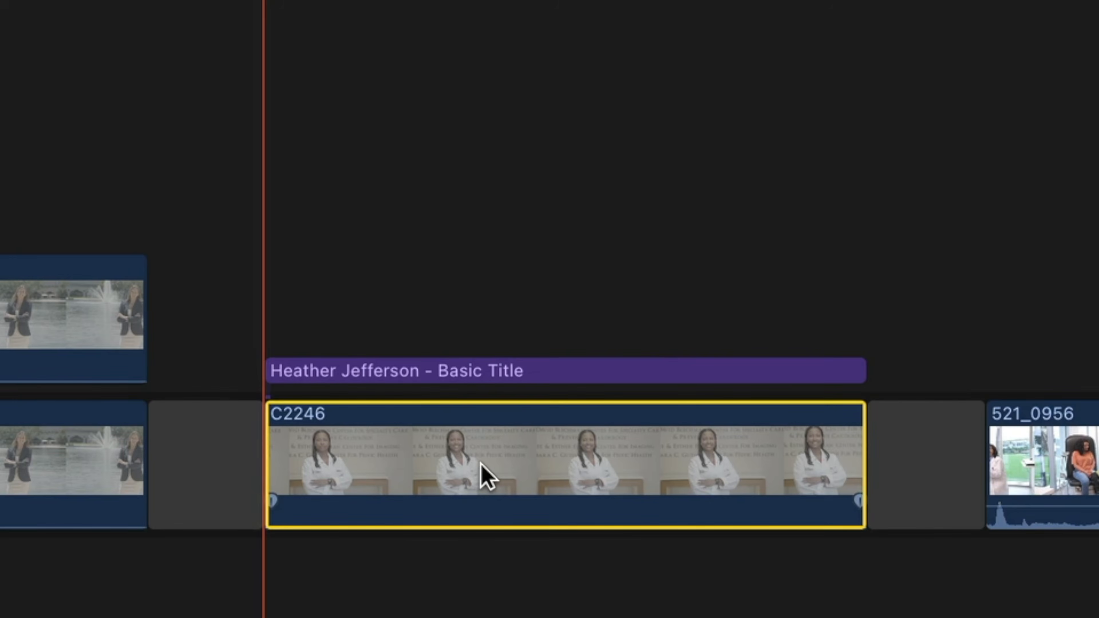
pyautogui.moveTo(481, 462); pyautogui.dragTo(488, 140)
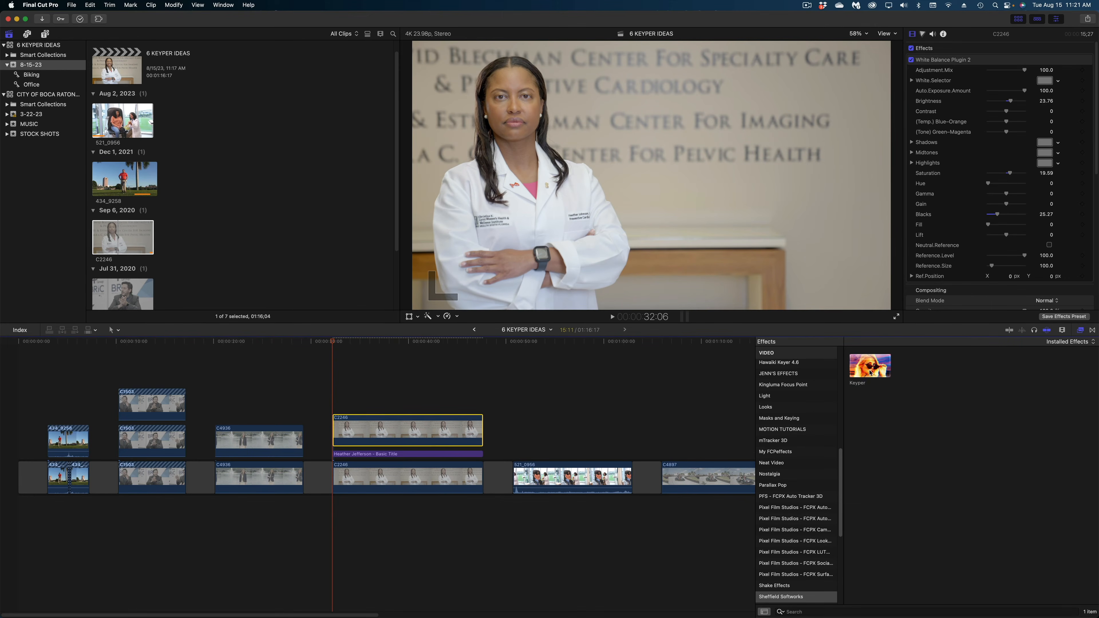
pyautogui.doubleClick(869, 372)
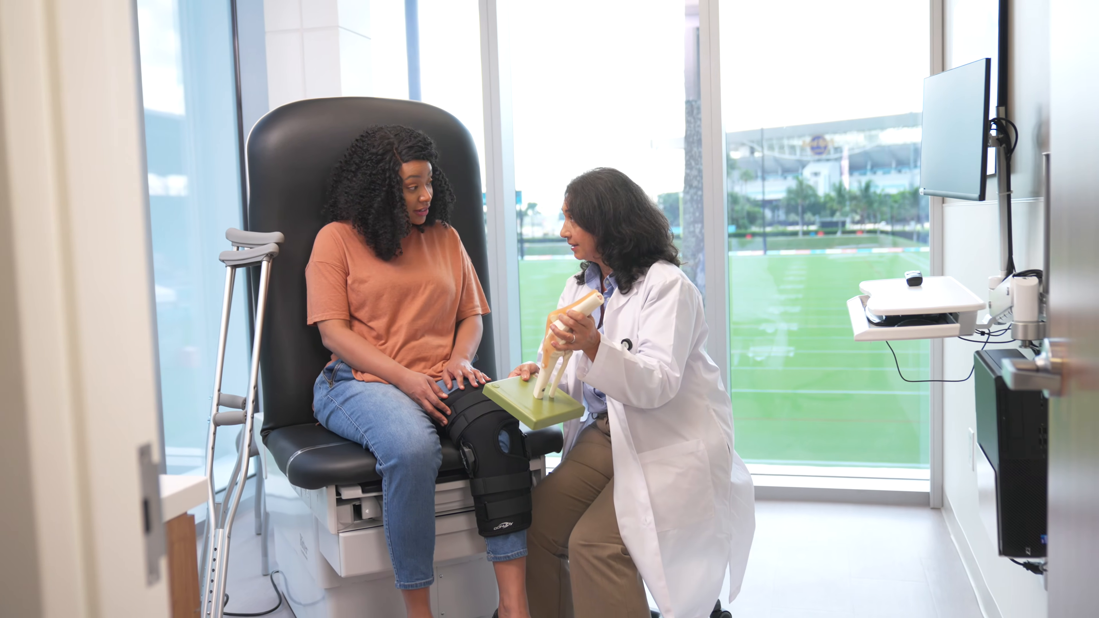
# Duplicate the 521_0956 clip as a connected clip above the original and apply the Keyper effect to the duplicate
pyautogui.press('Escape')
pyautogui.moveTo(448, 346); pyautogui.dragTo(529, 353)
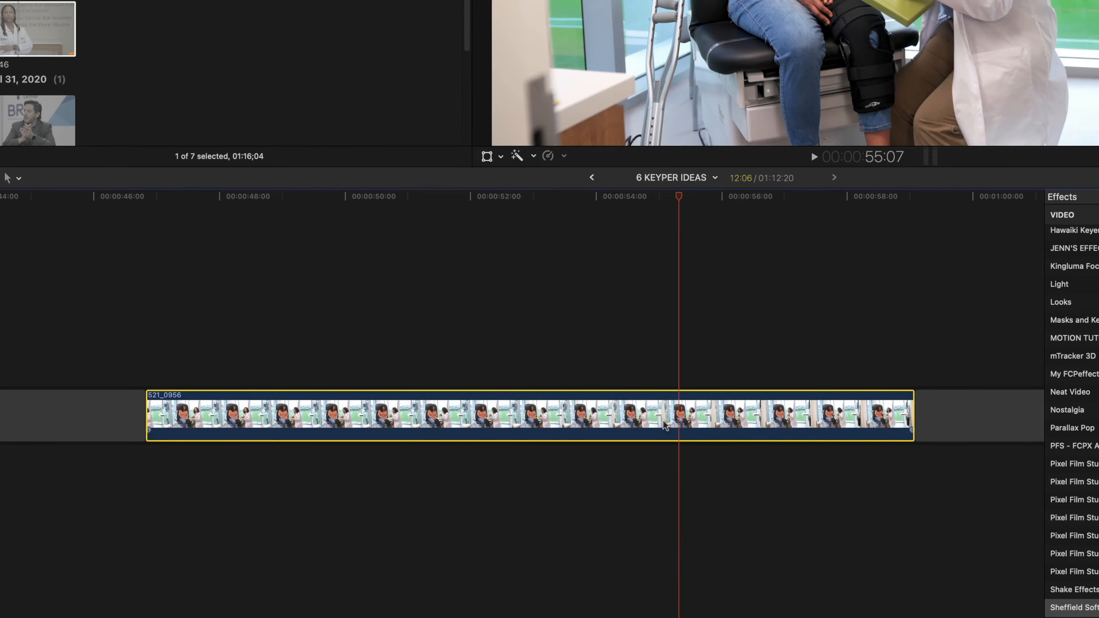
pyautogui.moveTo(519, 480); pyautogui.dragTo(522, 446)
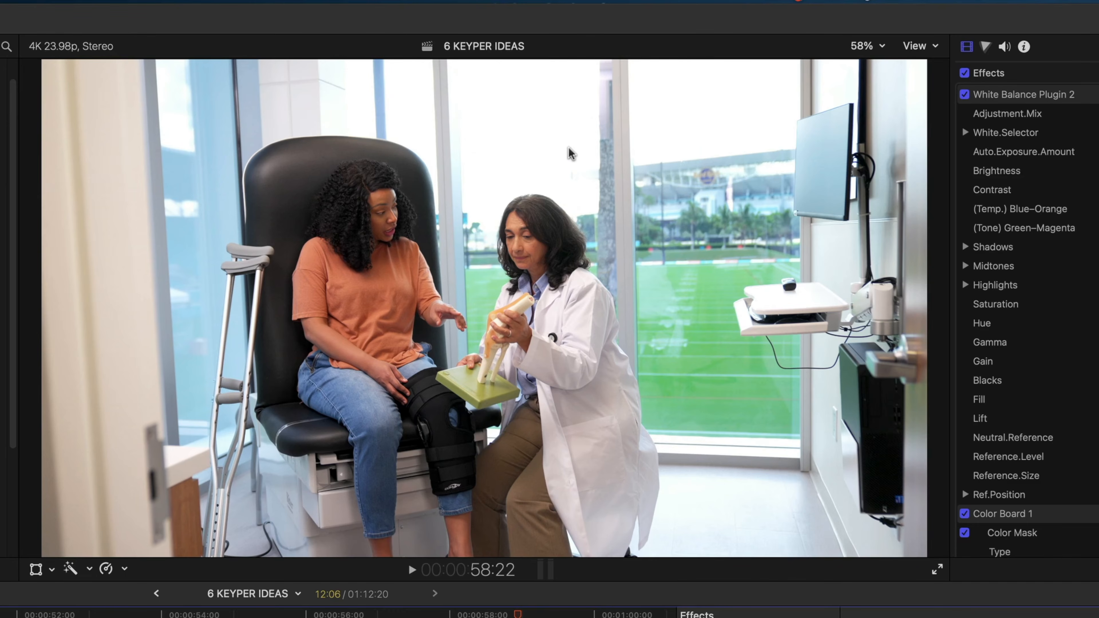
pyautogui.moveTo(884, 371); pyautogui.dragTo(640, 448)
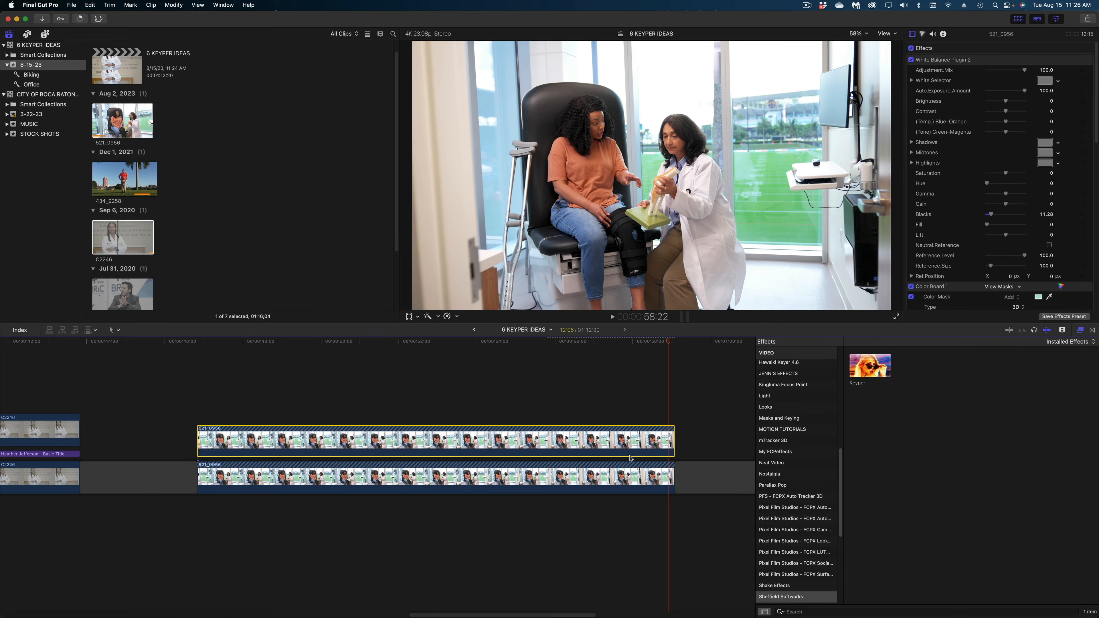
# Toggle the lower 521_0956 clip off and on to check the isolation, and reduce its Saturation in White Balance Plugin 2
pyautogui.click(631, 475)
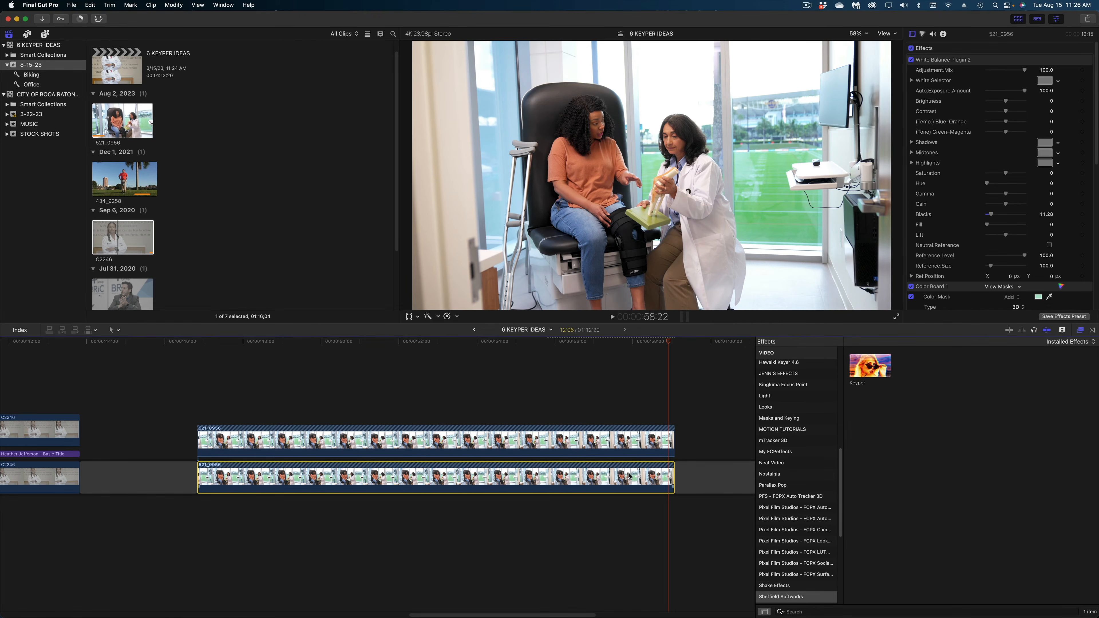
pyautogui.press('v')
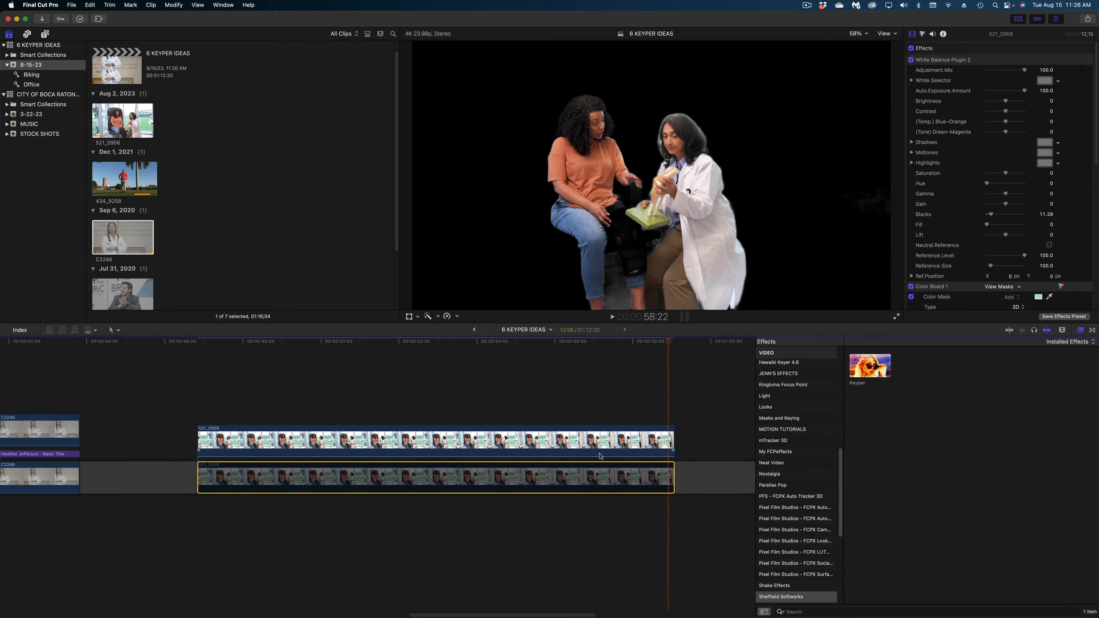
pyautogui.press('v')
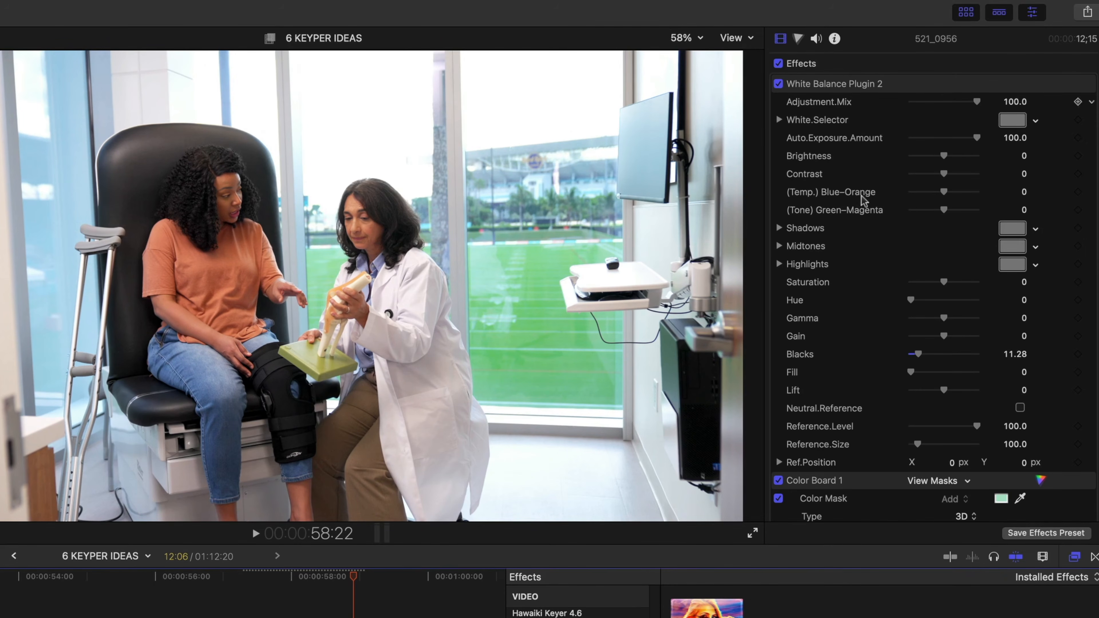
pyautogui.moveTo(943, 282); pyautogui.dragTo(910, 287)
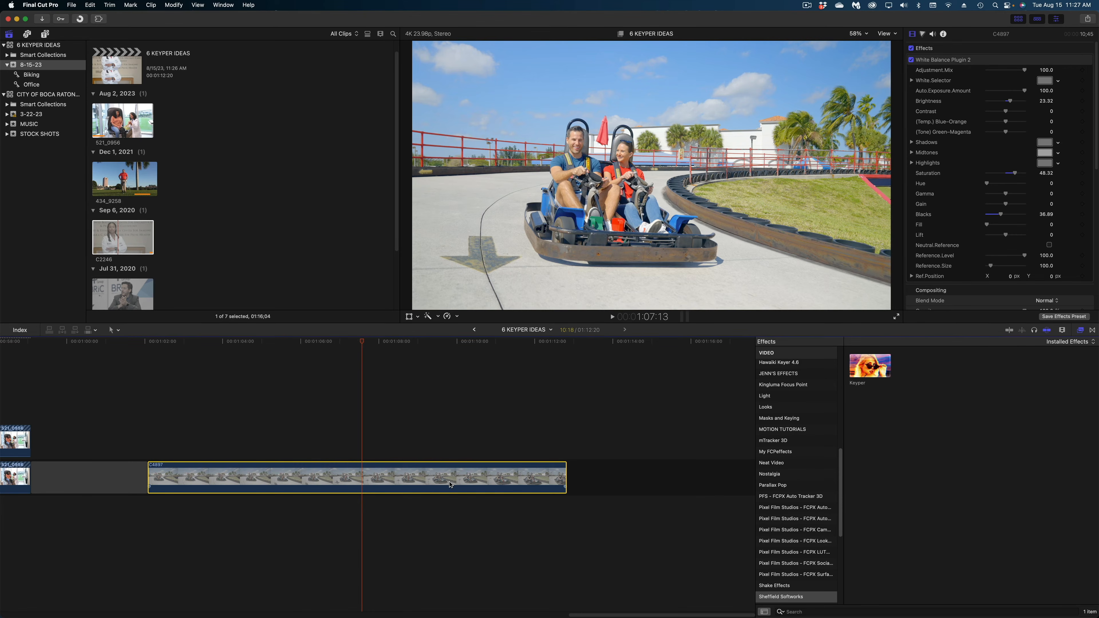
# Duplicate the C4897 go-kart clip as a connected clip above the original and apply the Keyper effect to the duplicate
pyautogui.moveTo(459, 466); pyautogui.dragTo(456, 432)
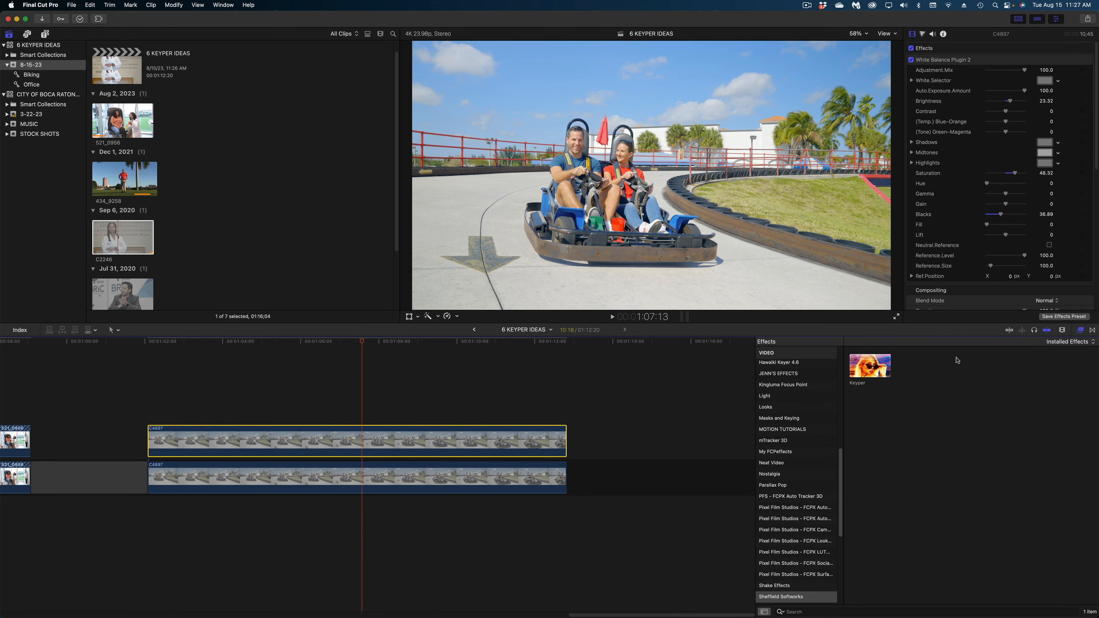
pyautogui.moveTo(872, 371); pyautogui.dragTo(520, 427)
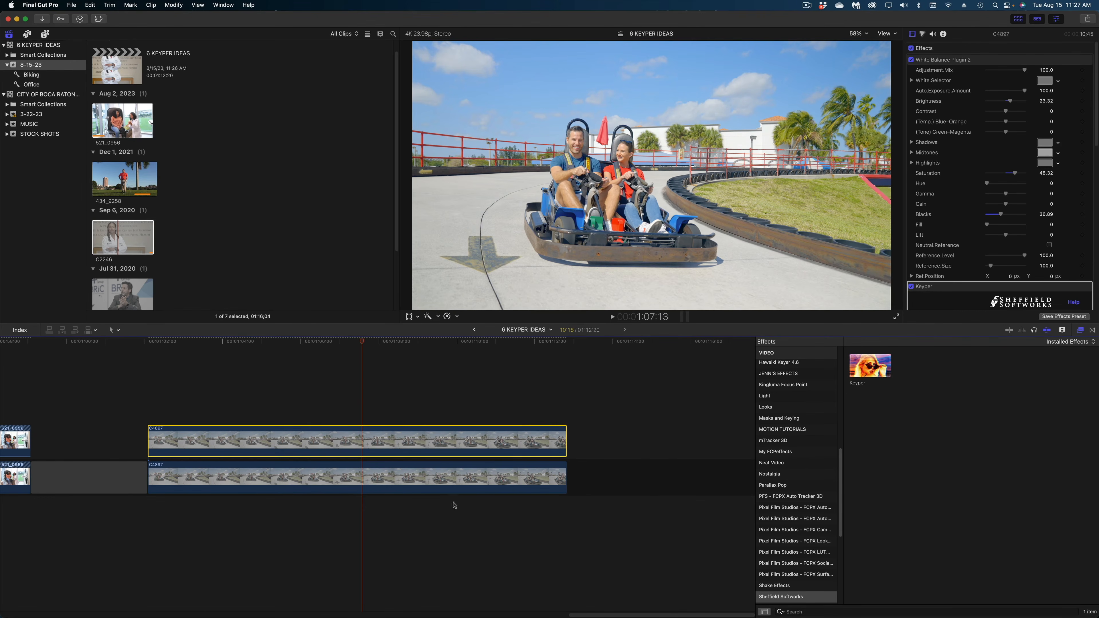
# Toggle the lower C4897 clip off and on to check how the two riders are isolated in the upper copy
pyautogui.click(446, 481)
pyautogui.press('v')
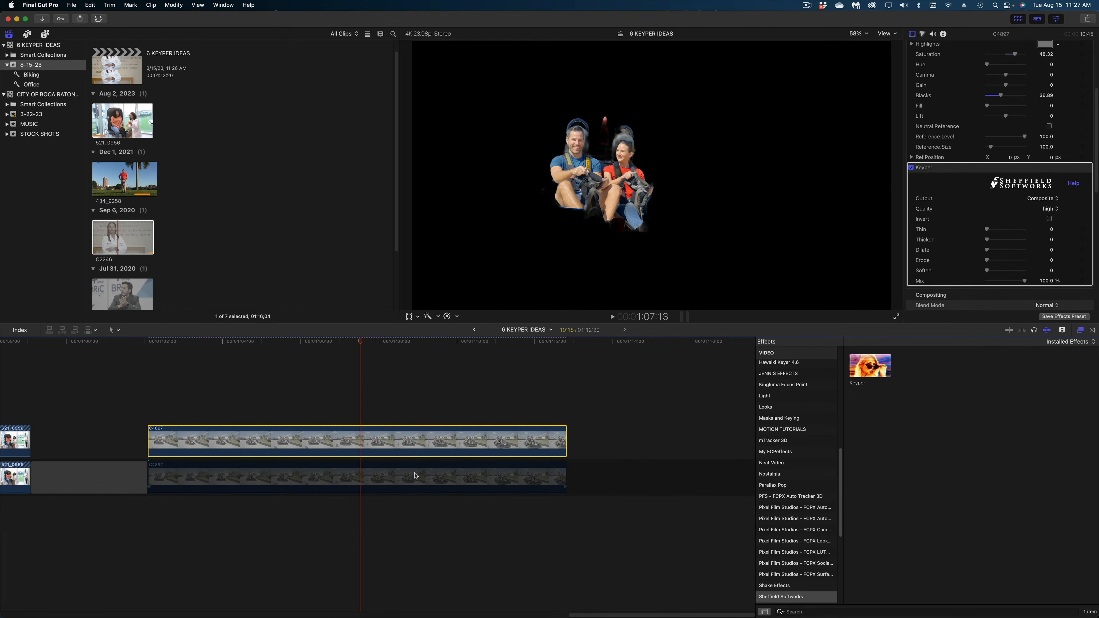
pyautogui.click(415, 476)
pyautogui.press('v')
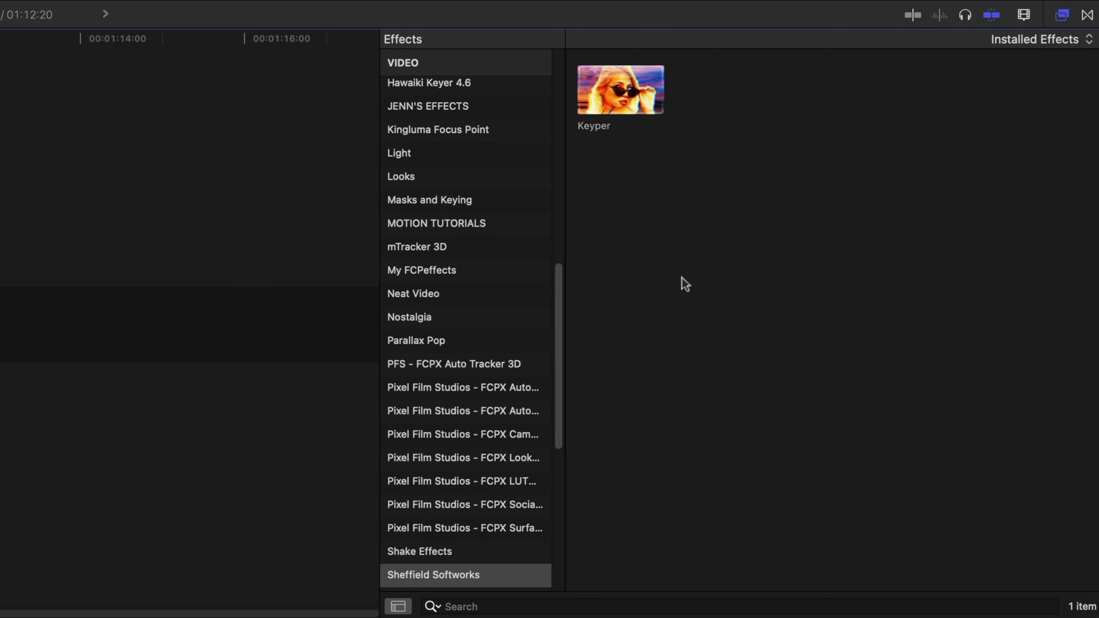
# Apply the Comic Basic effect from Comic Looks to the lower C4897 clip and play back the result
pyautogui.scroll(6, 482, 224)
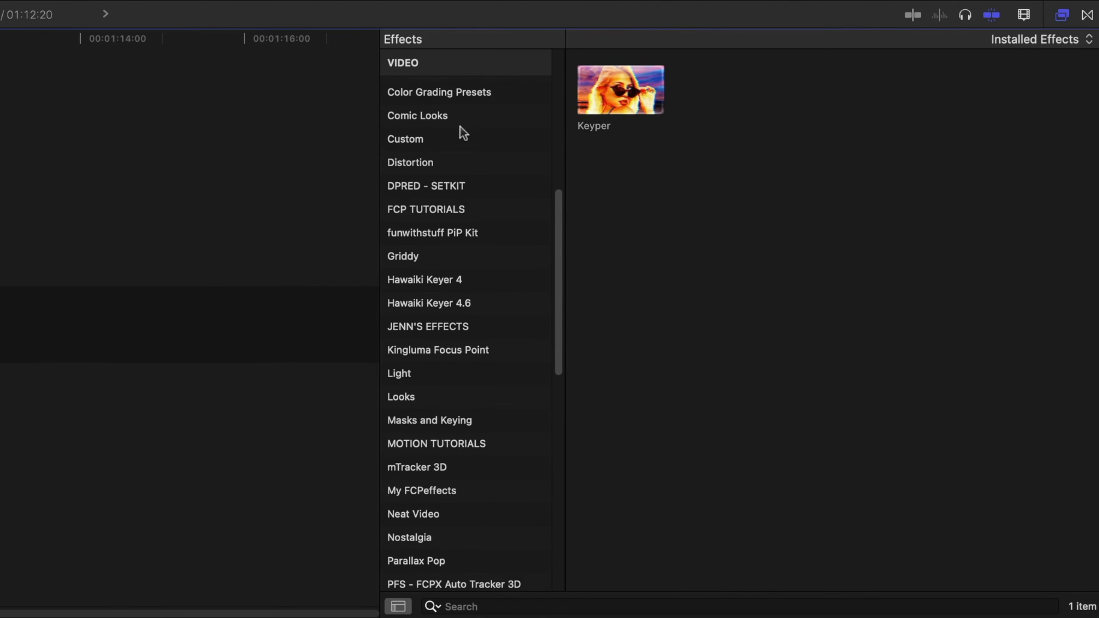
pyautogui.click(467, 115)
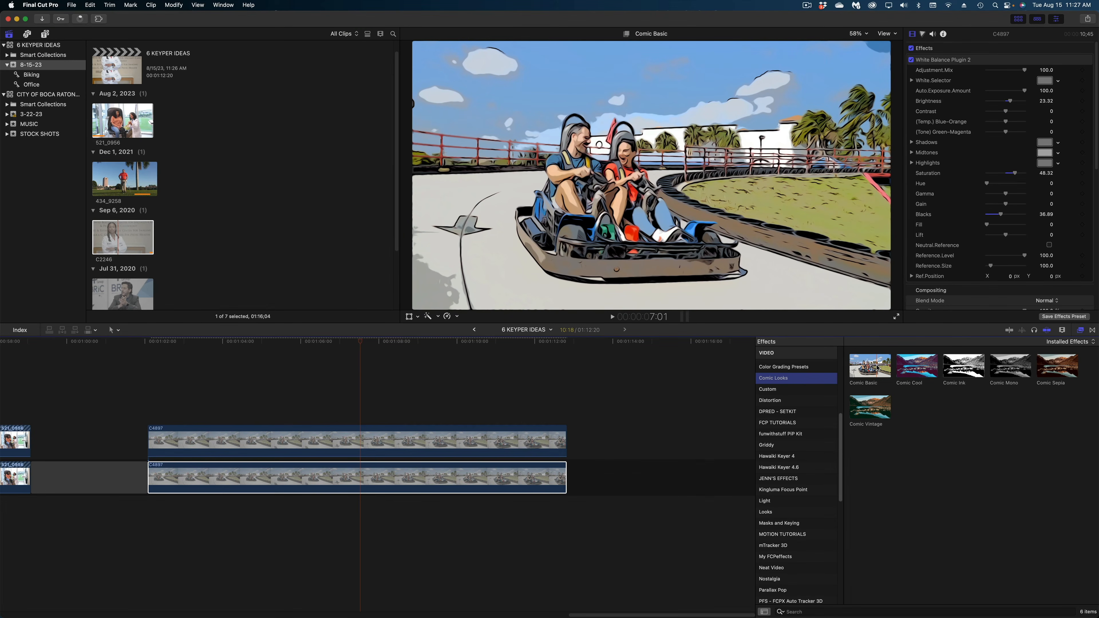
pyautogui.moveTo(877, 369); pyautogui.dragTo(532, 472)
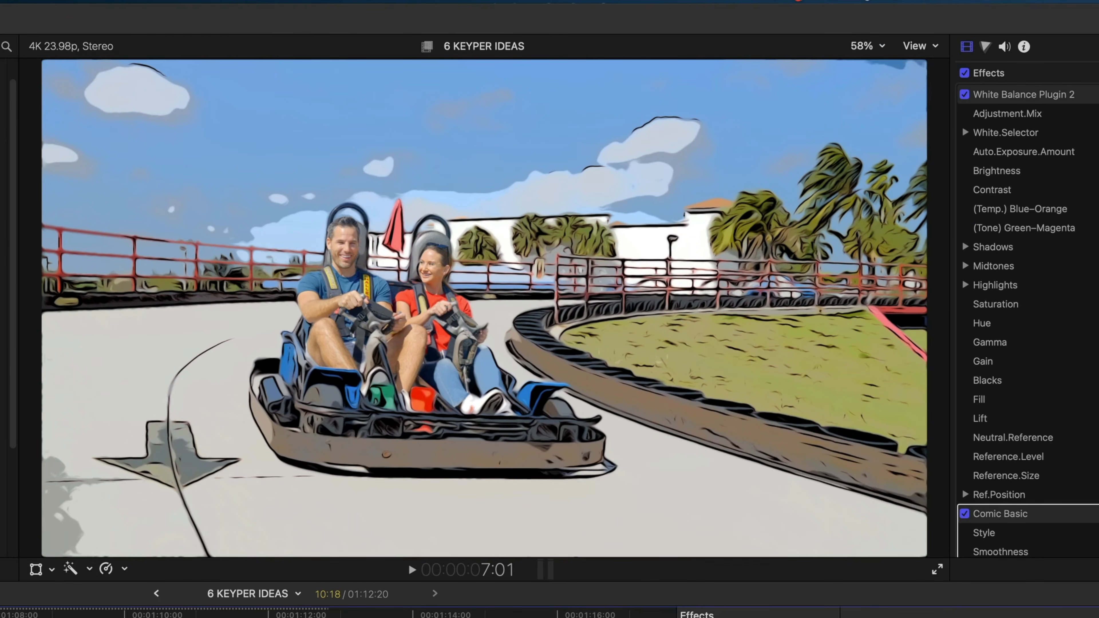
pyautogui.press('space')
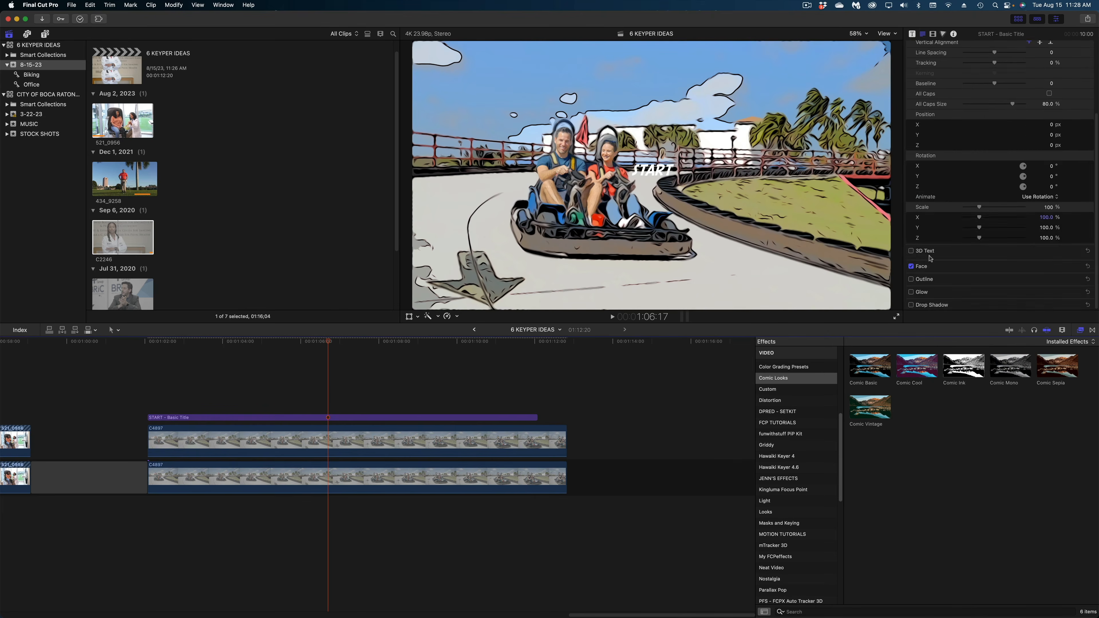
# Make the START title extruded 3D text and extend the title to the end of the C4897 clips
pyautogui.click(925, 251)
pyautogui.moveTo(979, 119); pyautogui.dragTo(994, 120)
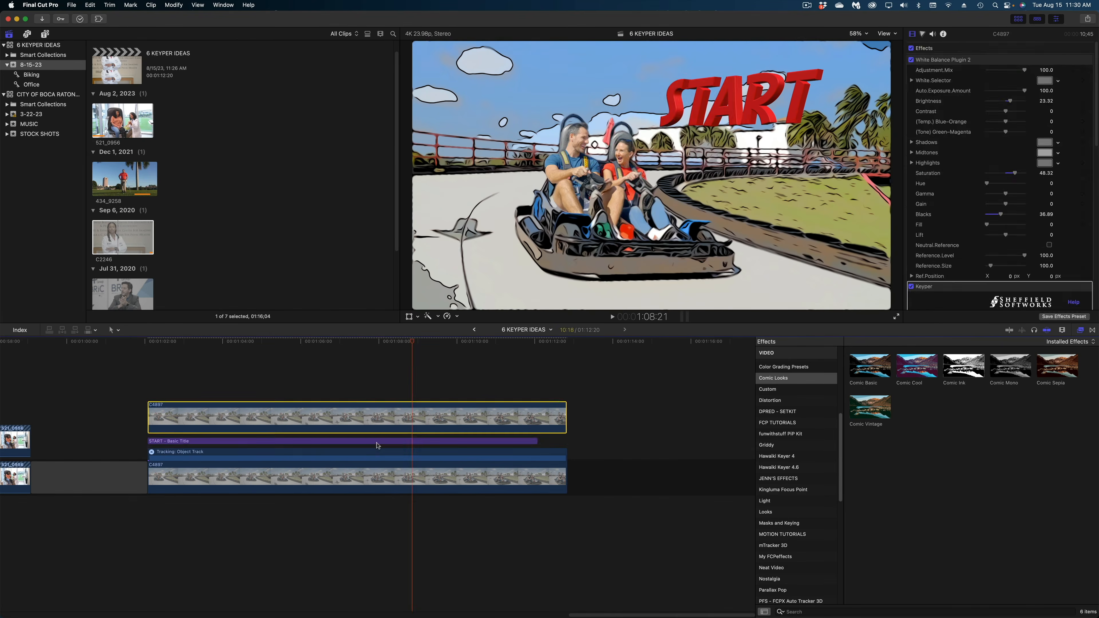
pyautogui.moveTo(537, 441); pyautogui.dragTo(557, 441)
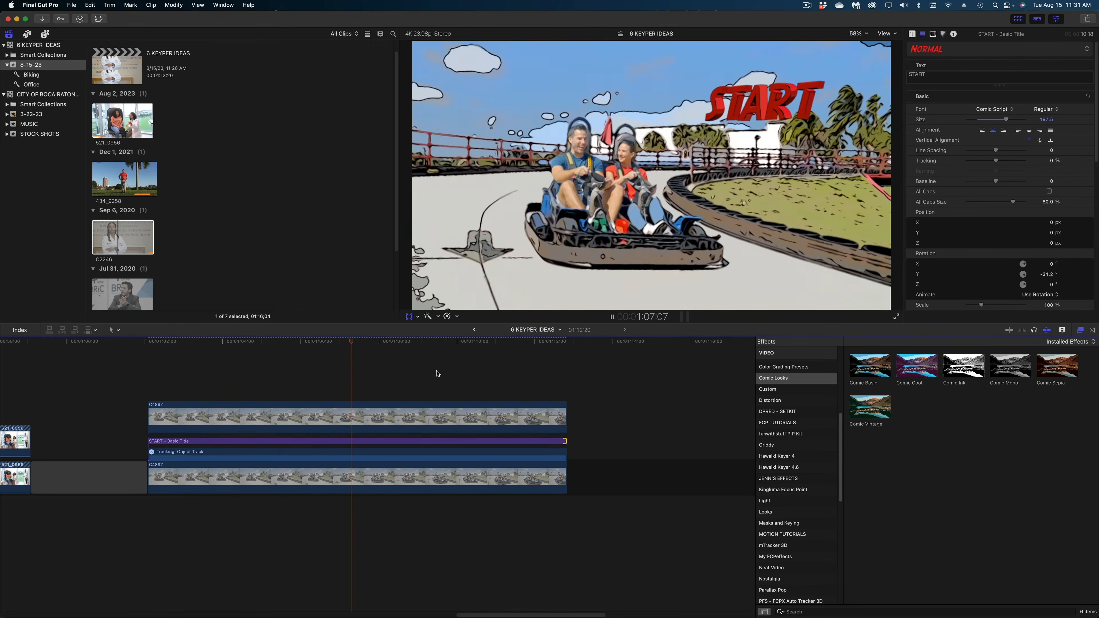
# Combine both C4897 clips and the START title into a compound clip
pyautogui.moveTo(438, 373); pyautogui.dragTo(279, 531)
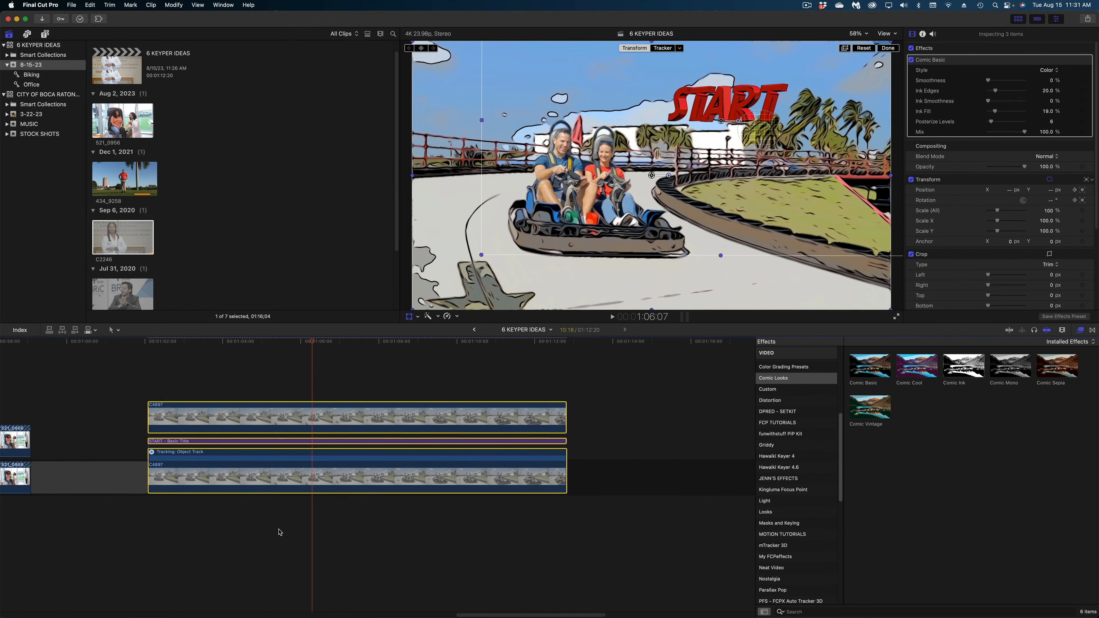
pyautogui.hotkey('alt', 'g')
pyautogui.click(662, 332)
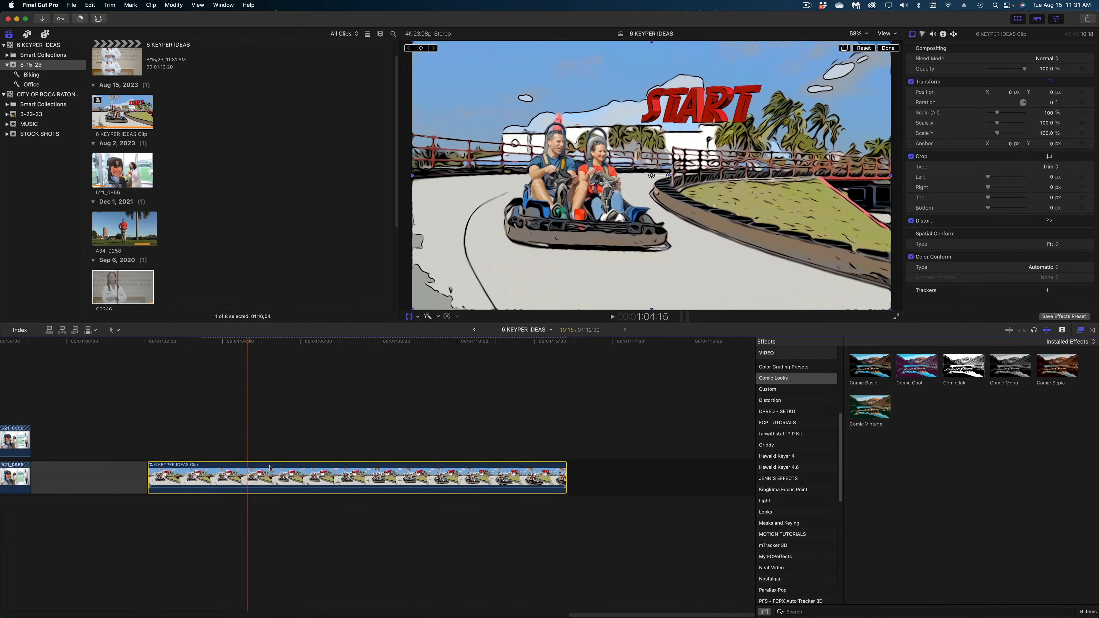